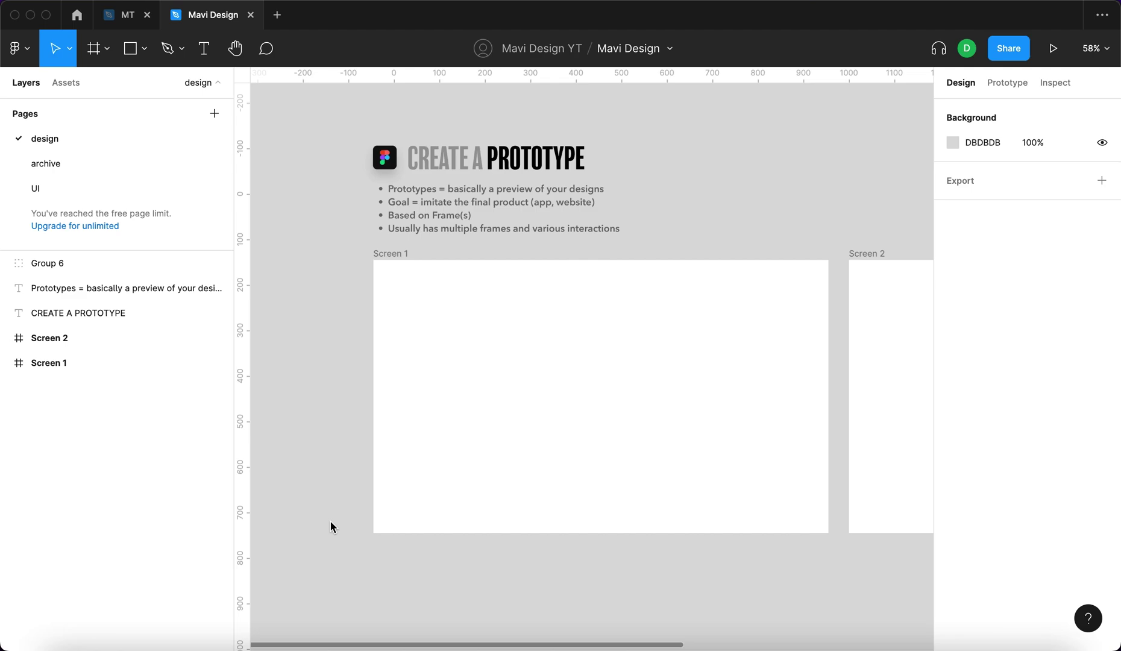
Look over the canvas and the two screens, selecting and then deselecting Screen 1.
scroll(330, 521, "down", 2)
scroll(330, 521, "down", 2)
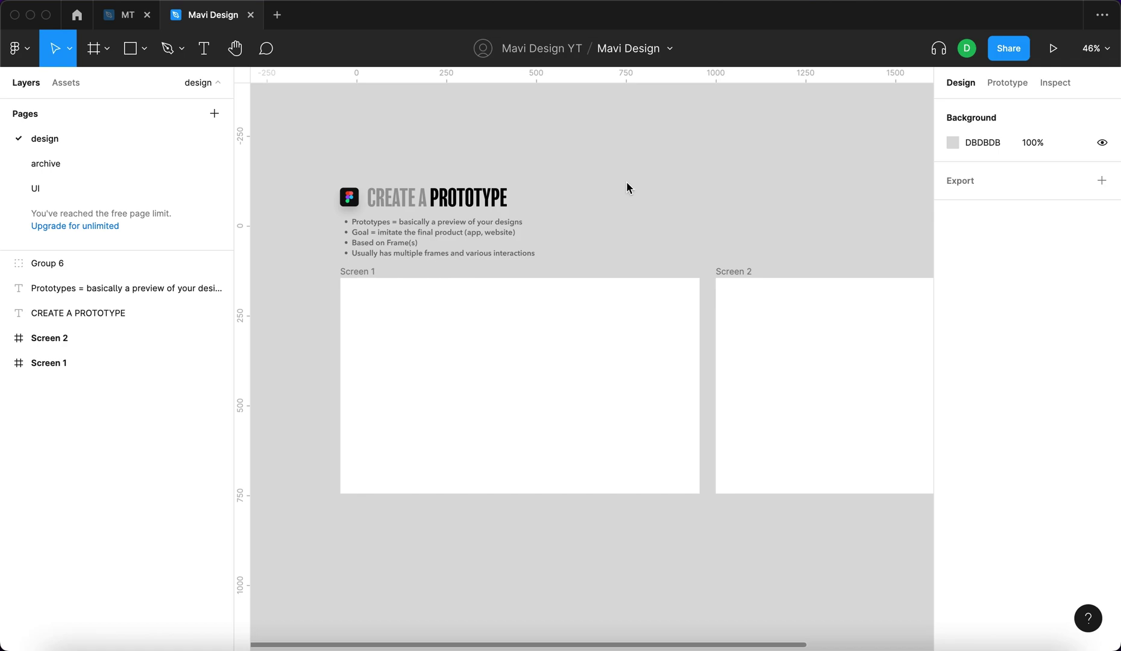
scroll(345, 167, "up", 5)
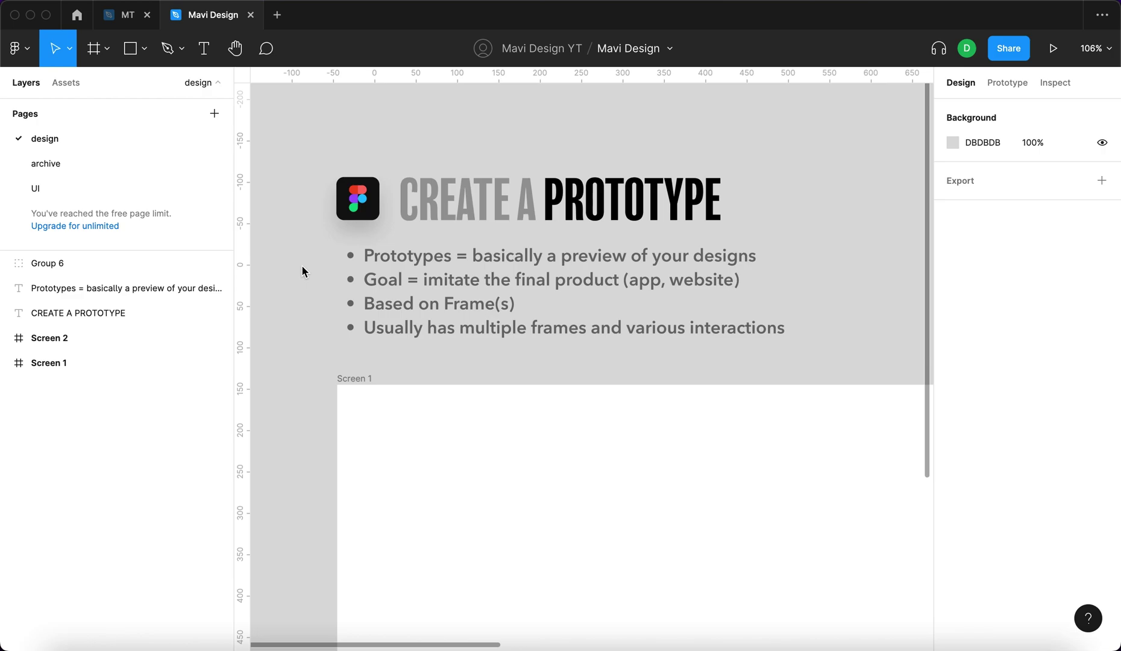
scroll(303, 272, "down", 2)
scroll(303, 271, "right", 2)
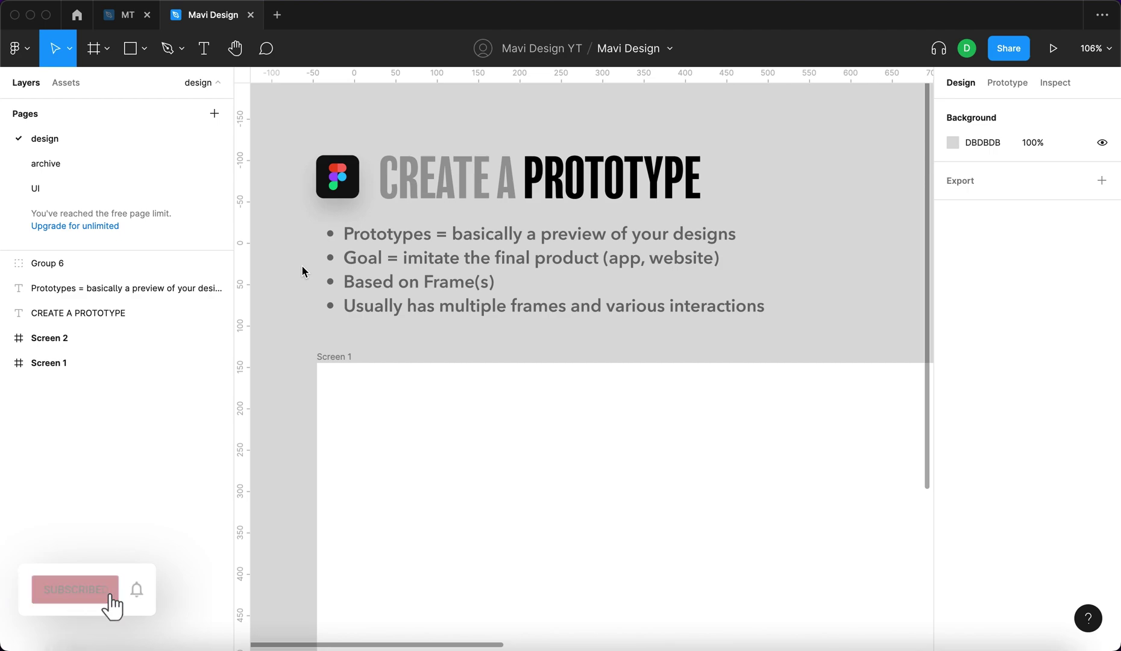
scroll(302, 271, "down", 5)
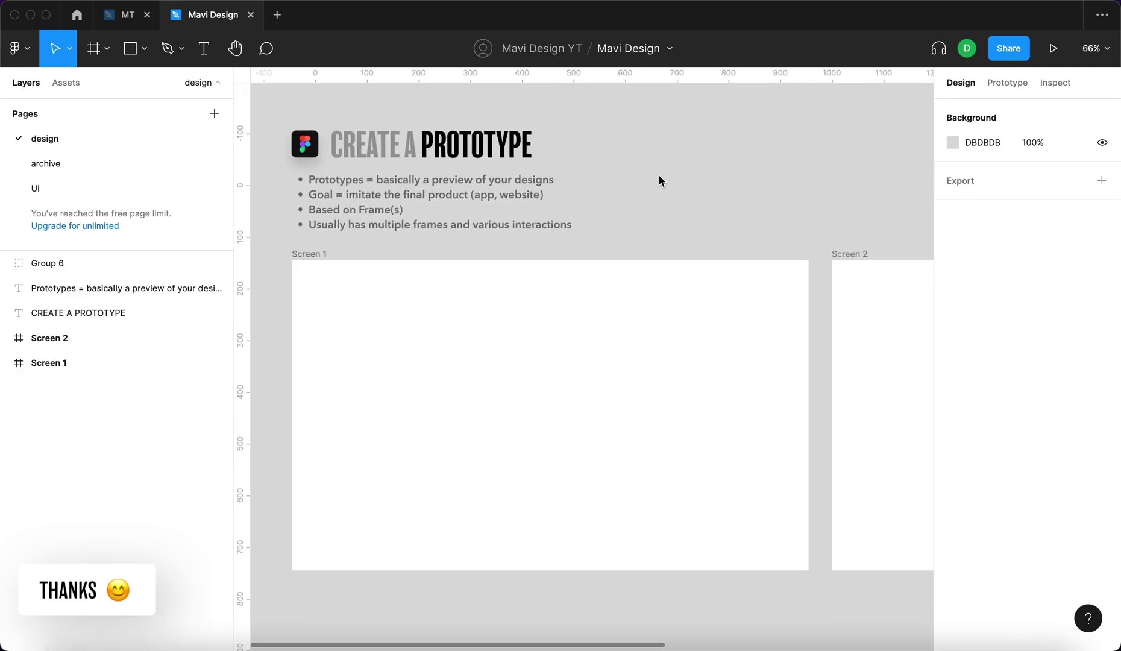
left_click(319, 253)
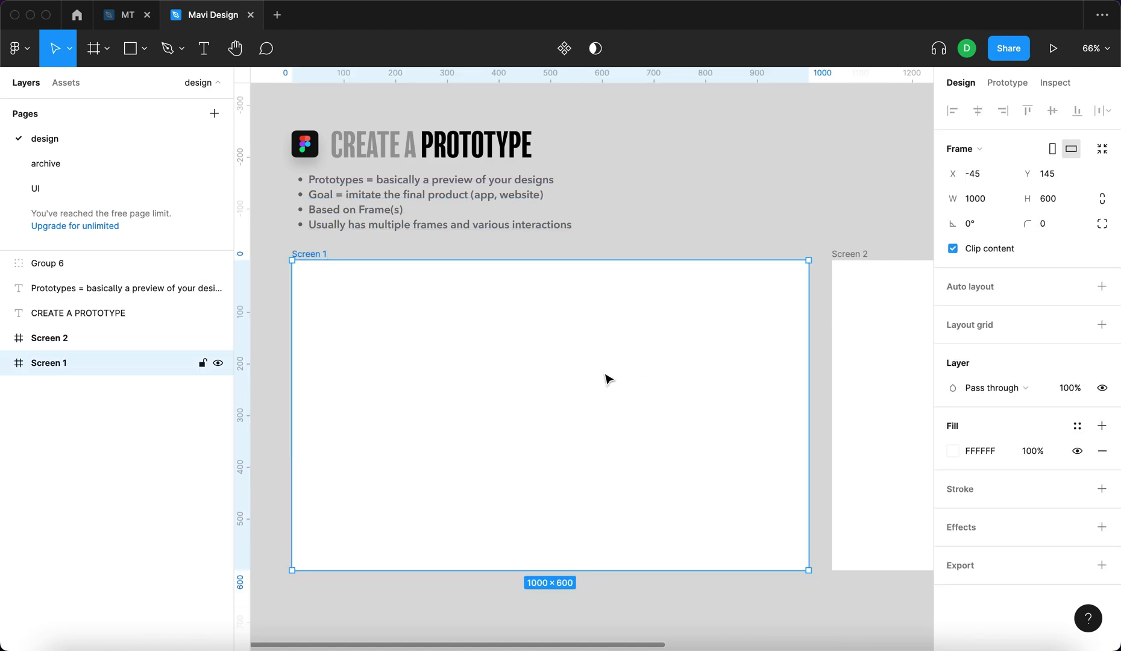
left_click(766, 205)
scroll(795, 223, "down", 3)
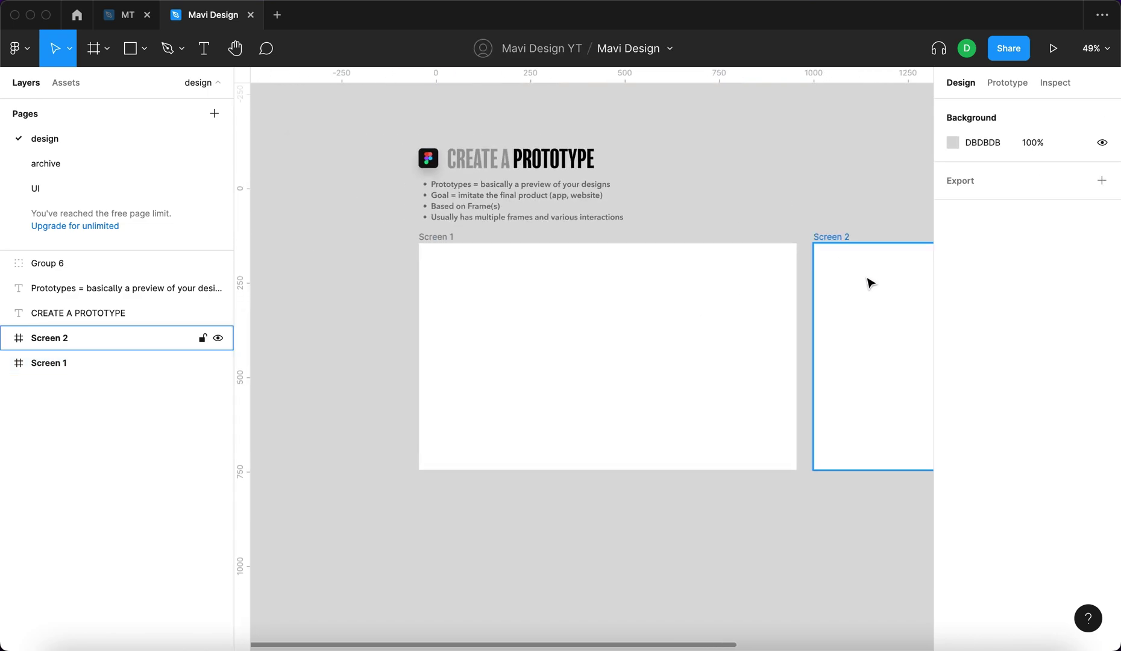
scroll(868, 280, "right", 3)
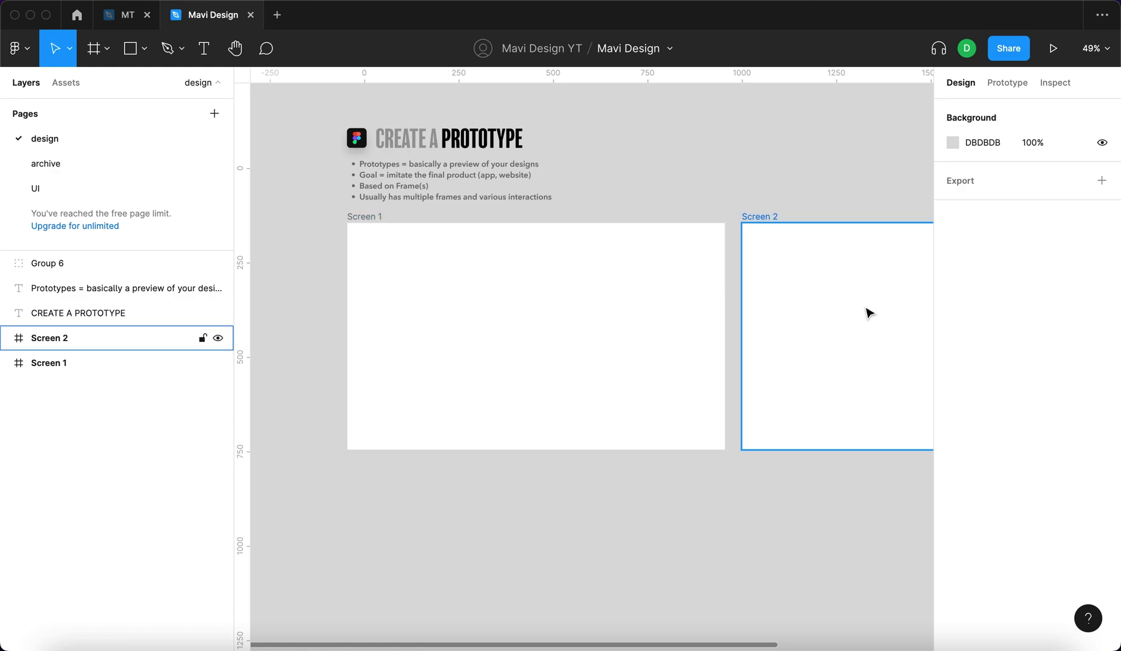
scroll(800, 167, "right", 2)
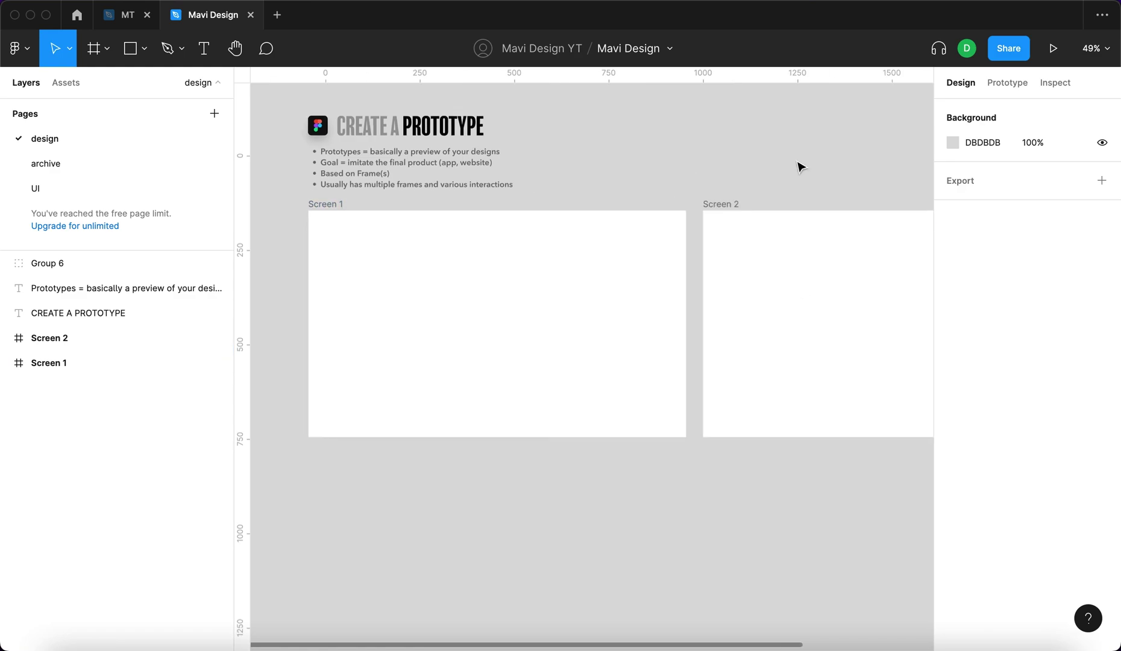
left_click(797, 164)
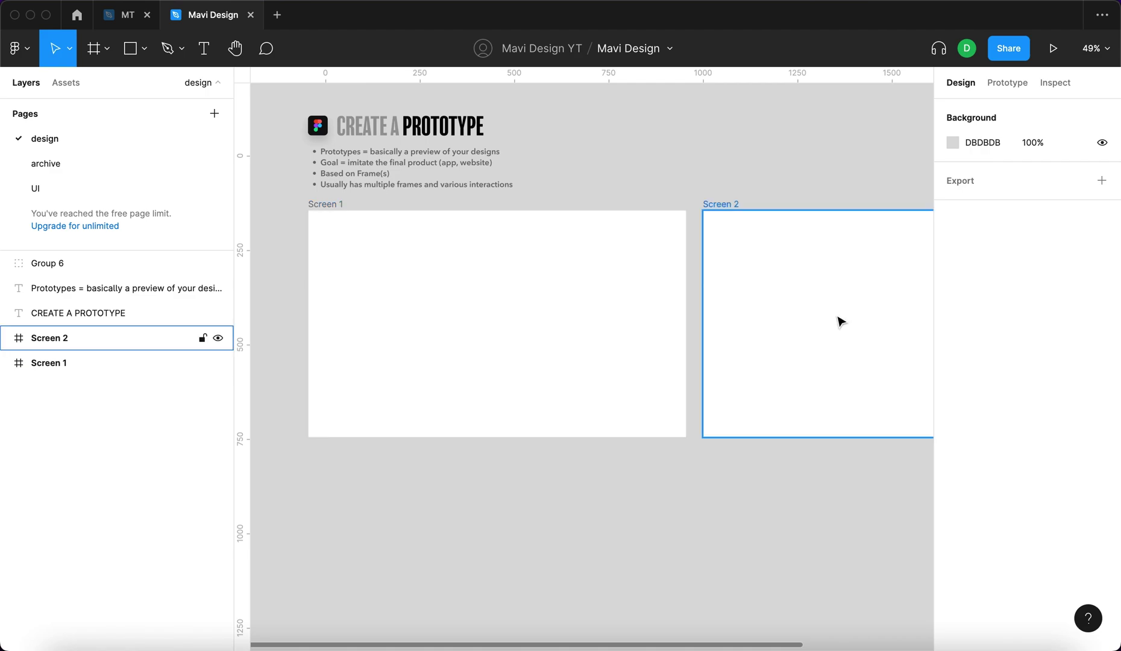
scroll(840, 321, "right", 1)
scroll(840, 321, "down", 1)
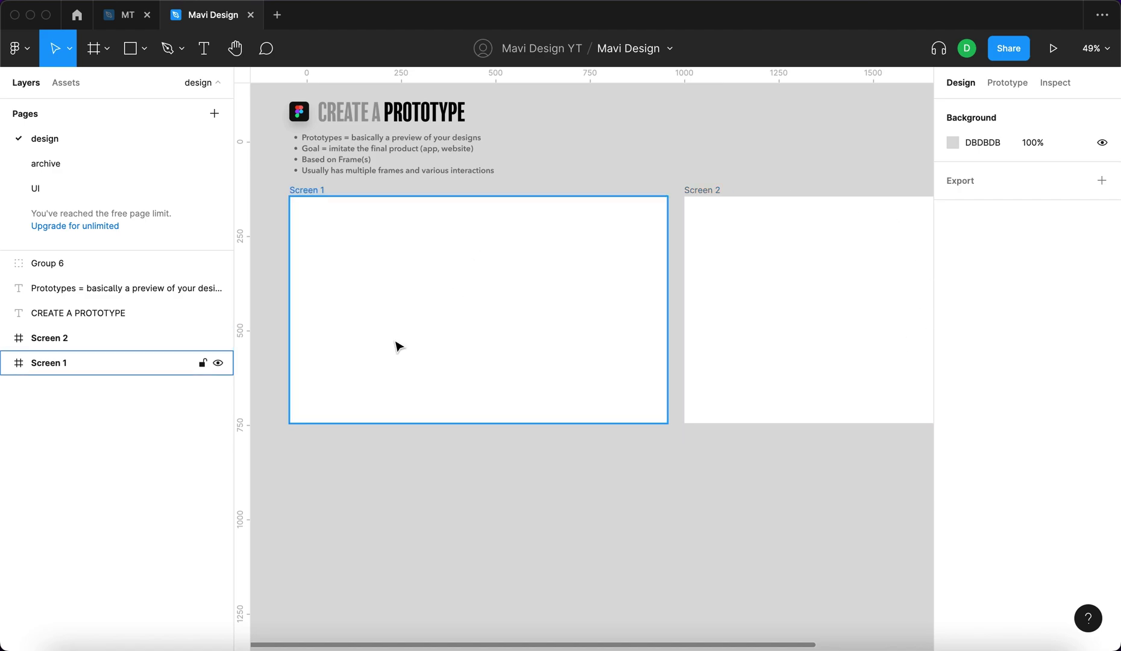
scroll(404, 352, "right", 2)
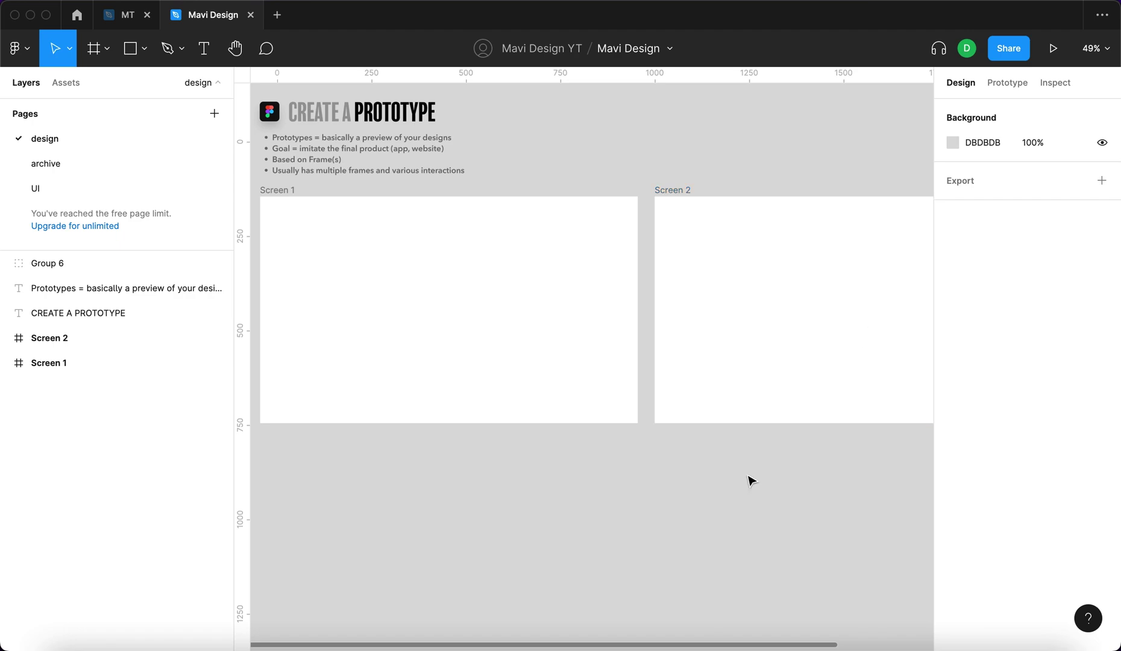
scroll(289, 270, "up", 4)
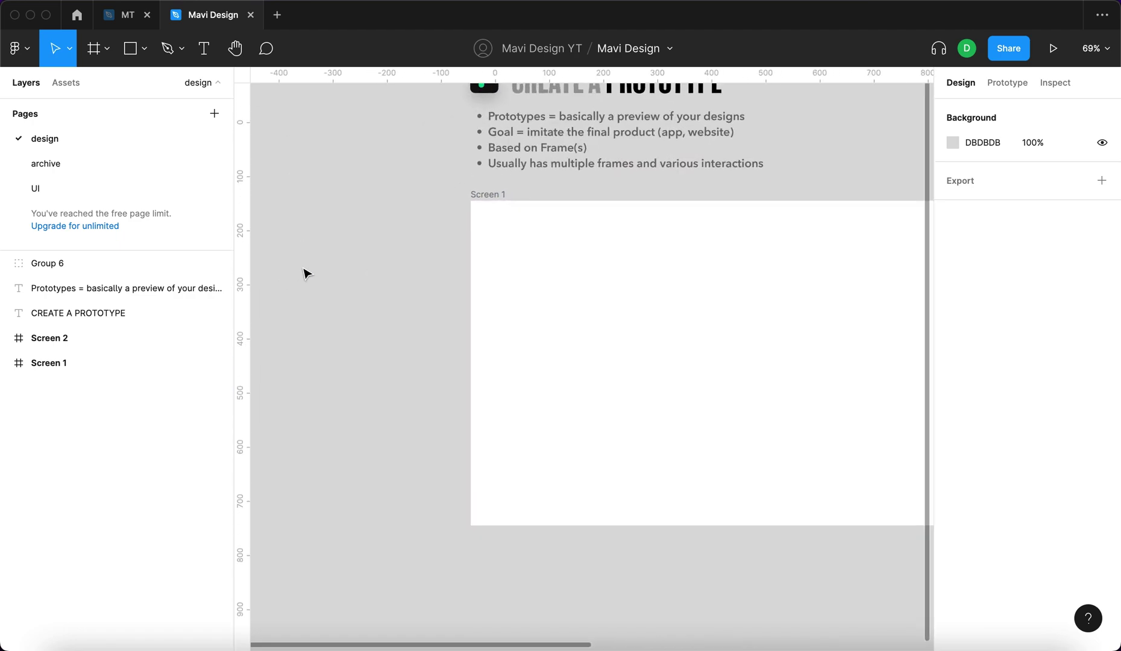
Add a 'GO TO PAGE 2' text label on the canvas.
key("t")
left_click(347, 265)
type("GO TO PAGE 2")
key("Escape")
Wrap the GO TO PAGE 2 label in auto layout with horizontal padding 20.
key("shift+a")
left_click(974, 392)
key("shift+Up")
key("shift+Down")
key("shift+Up")
Fill both Screen 1 and Screen 2 with dark grey.
scroll(538, 230, "down", 5)
left_click(538, 231)
left_click(741, 289, "shift")
left_click(952, 445)
Move the GO TO PAGE 2 button into Screen 1 and add a 'PAGE 1' title.
left_click_drag(467, 243, 478, 300)
key("t")
left_click(436, 246)
type("PAGE 1")
key("alt+h")
Centre the PAGE 1 title in Screen 1 and check the button's placement.
scroll(542, 289, "up", 3)
double_click(544, 305)
key("Escape")
scroll(555, 298, "down", 3)
key("Escape")
scroll(393, 270, "up", 4)
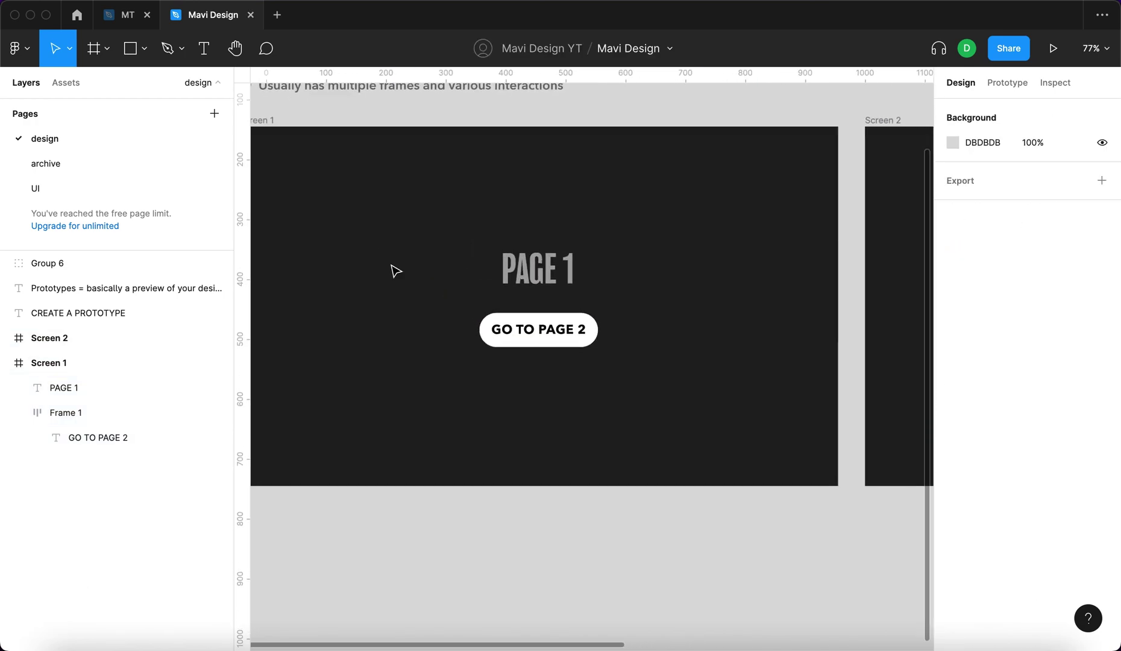
scroll(395, 271, "left", 2)
left_click(653, 358)
scroll(655, 358, "down", 3)
key("Escape")
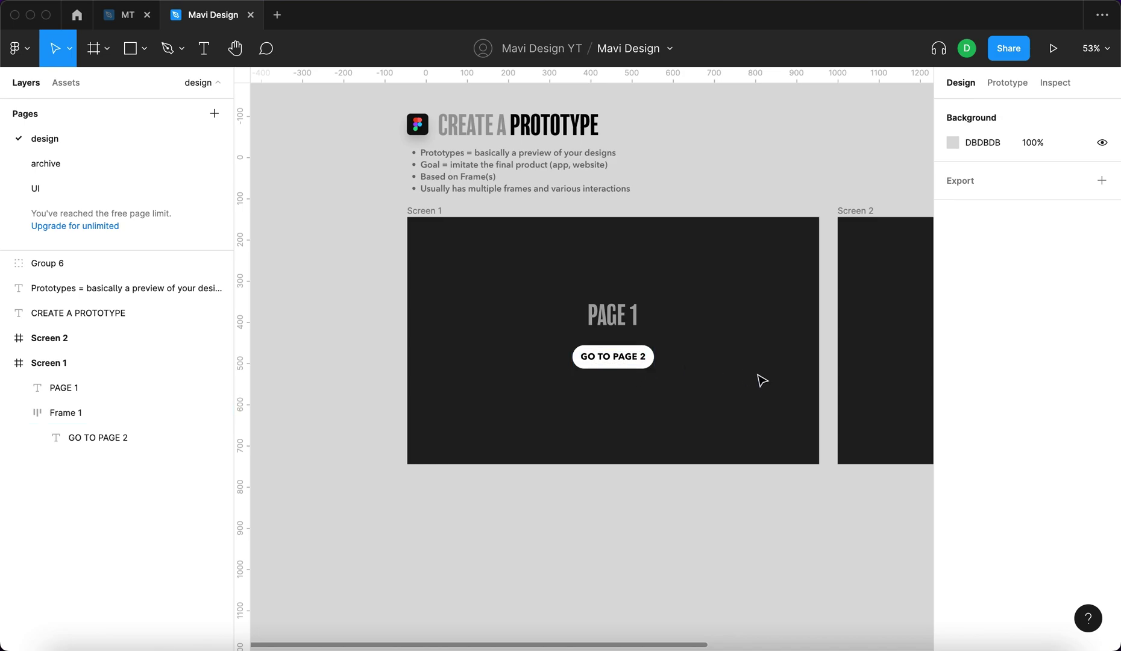
scroll(747, 379, "right", 3)
Duplicate the PAGE 1 title and button into Screen 2, then delete the duplicate.
left_click(513, 315)
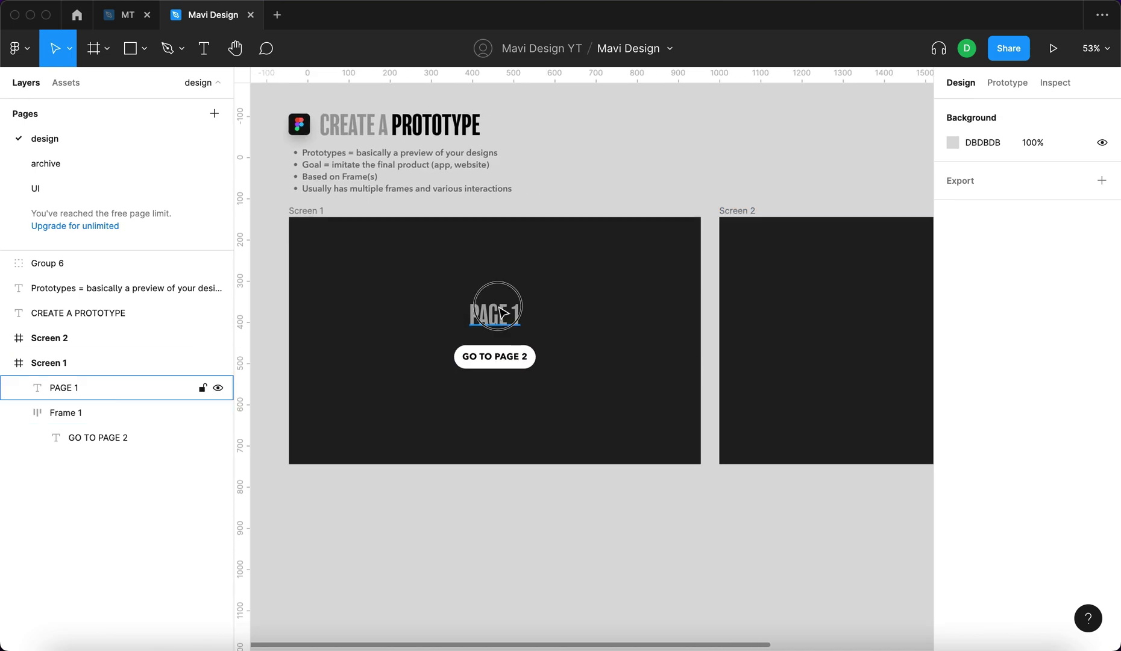
left_click(508, 370, "shift")
scroll(591, 366, "down", 2)
left_click_drag(476, 364, 721, 364)
key("BackSpace")
Copy the PAGE 1 title and button and paste them into Screen 2.
left_click_drag(534, 369, 511, 335)
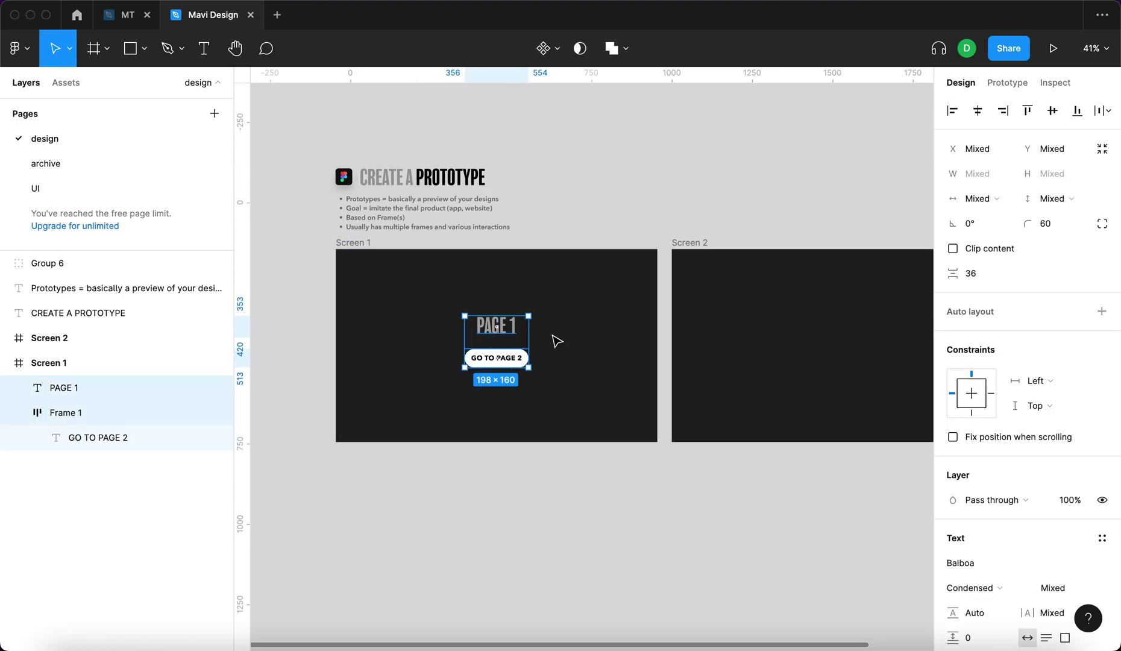
key("super+c")
left_click(687, 242)
key("super+v")
left_click(809, 220)
Change the copied title in Screen 2 to 'PAGE 2'.
double_click(832, 326)
left_click(852, 326)
key("BackSpace")
key("BackSpace")
type("2")
Change the copied button's text to 'GO BACK TO PAGE 1' and fit both screens in view.
double_click(831, 357)
double_click(834, 359)
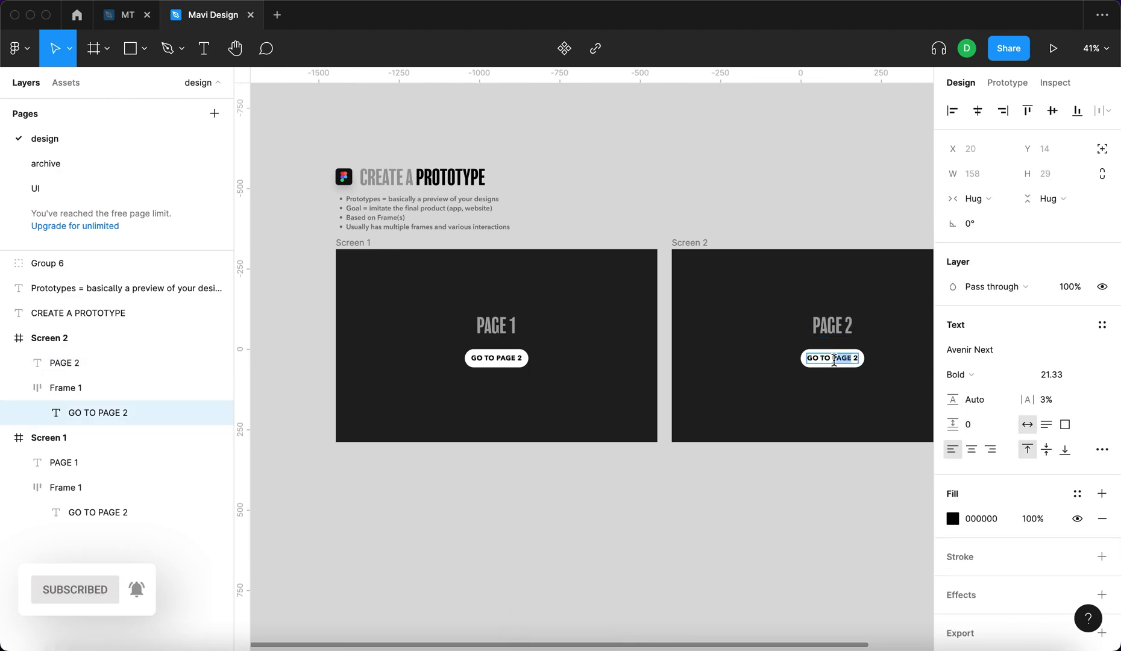
type("GO BACK")
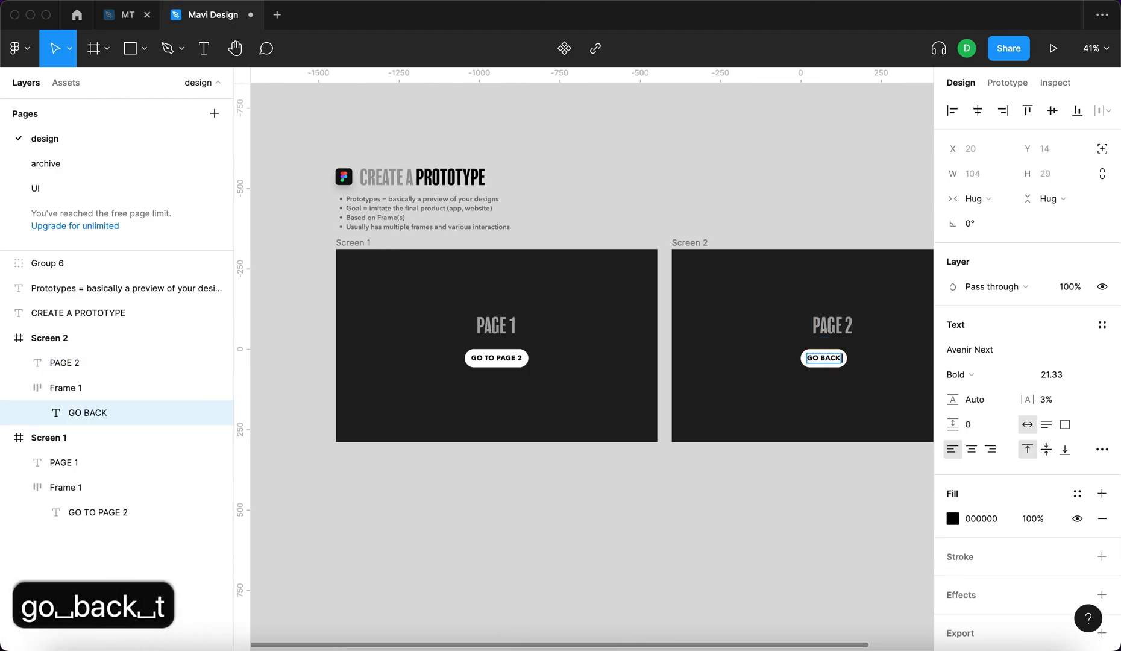
type(" TO PAGE 1")
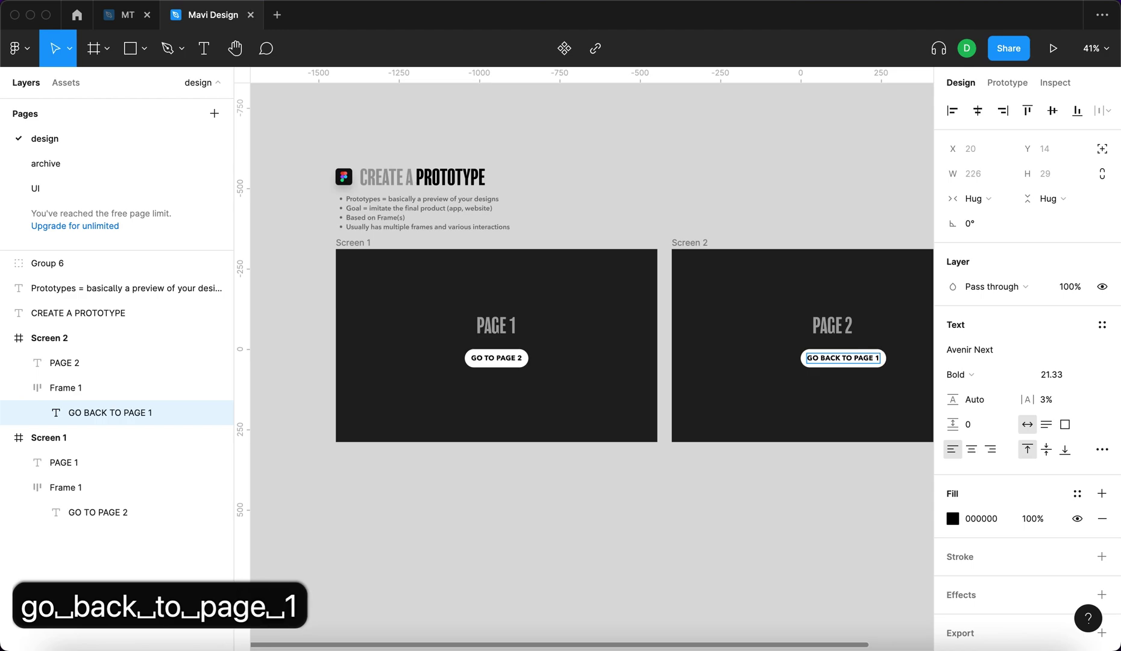
left_click(476, 470)
key("shift+1")
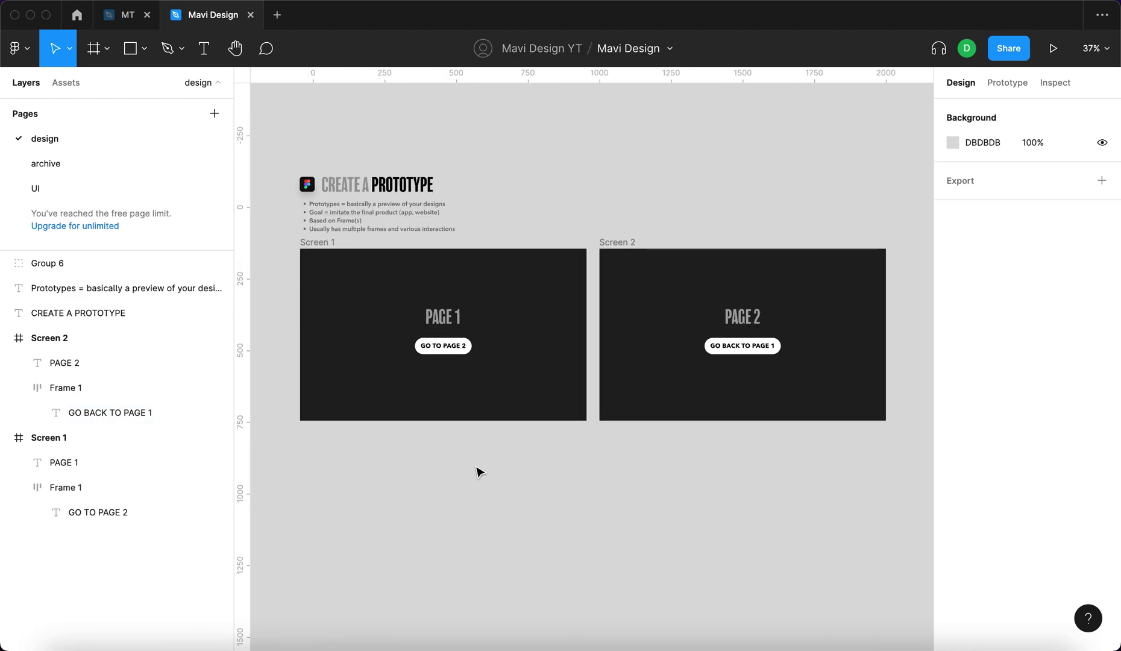
left_click(425, 355)
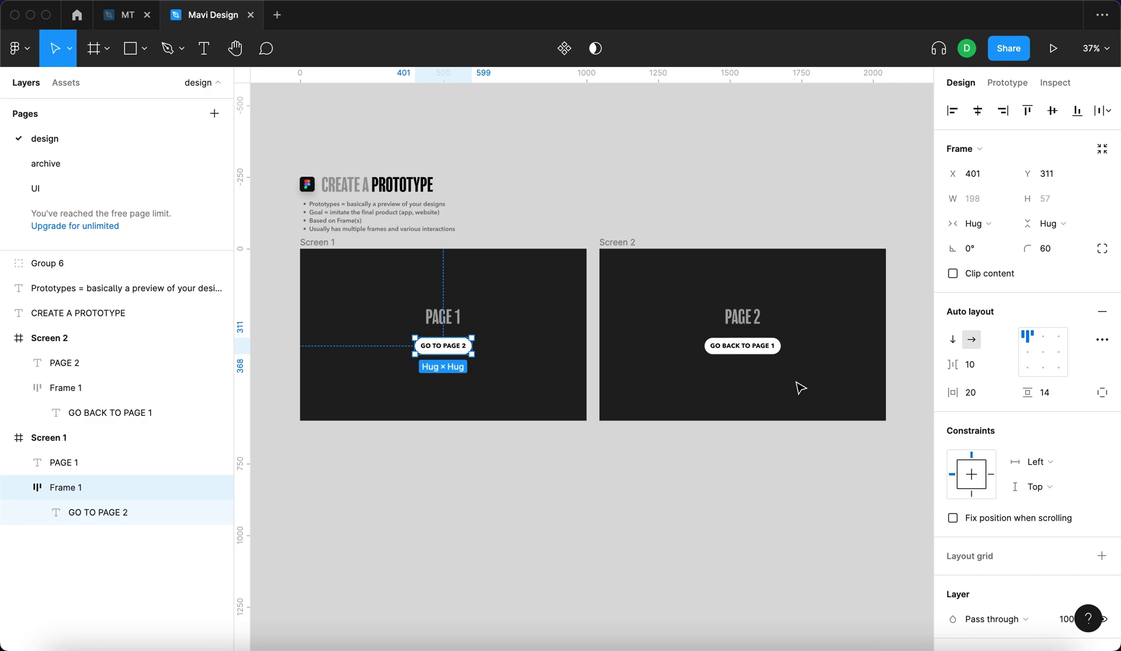
Link the GO TO PAGE 2 button to Screen 2 with On click → Navigate to.
left_click(772, 352)
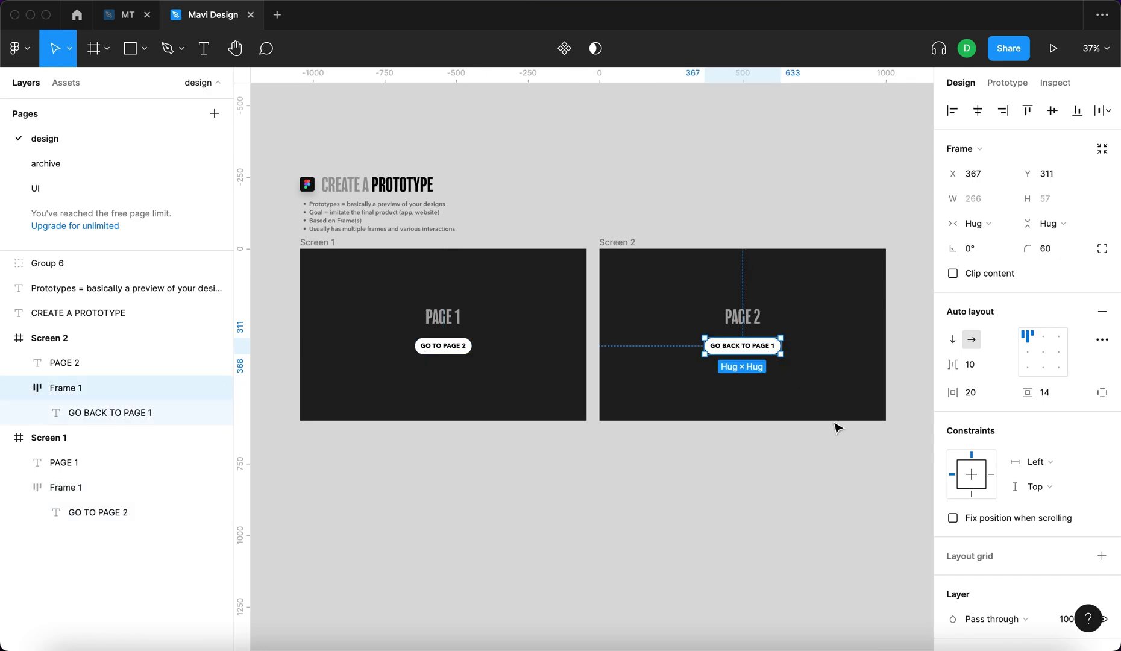
left_click(624, 500)
left_click(448, 354)
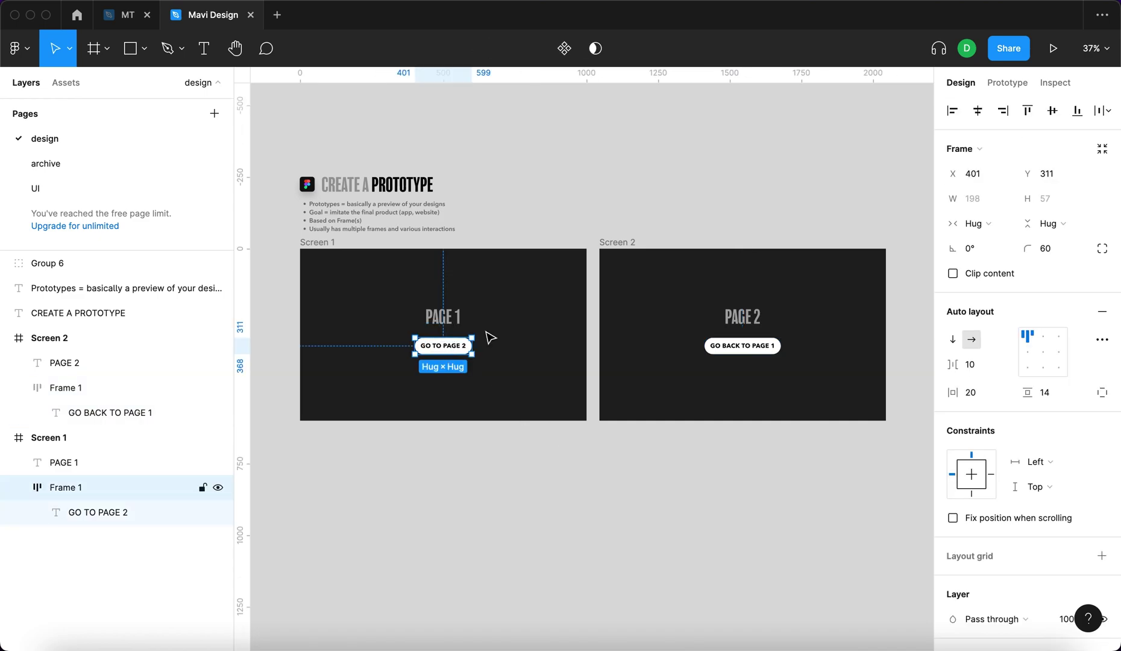
left_click(1008, 83)
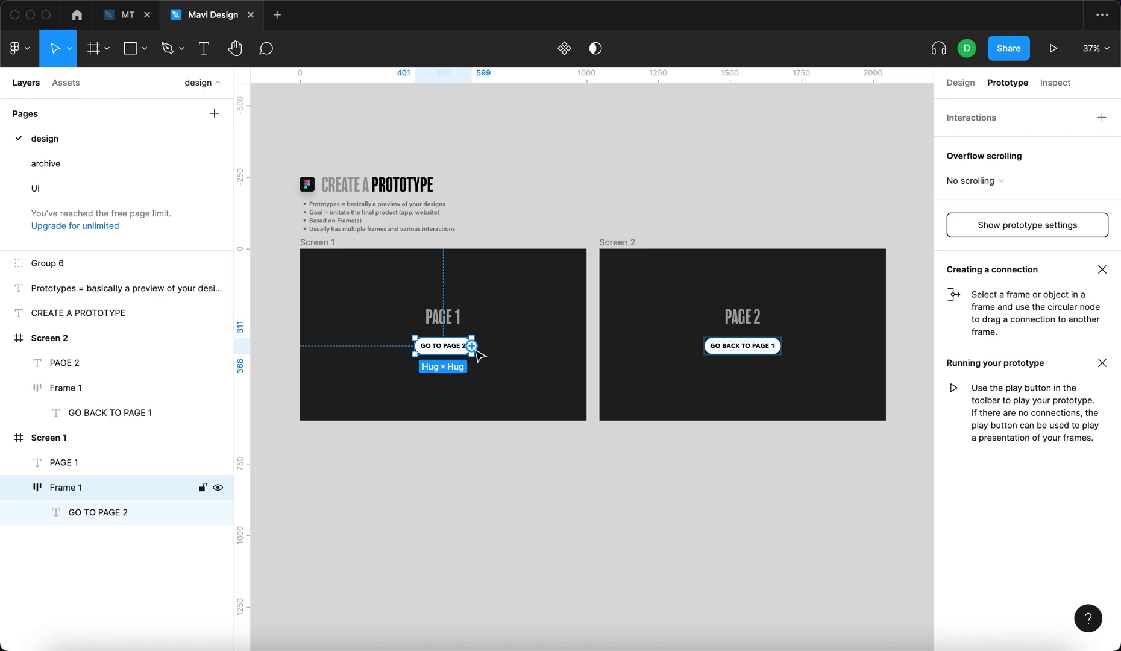
left_click_drag(476, 351, 607, 333)
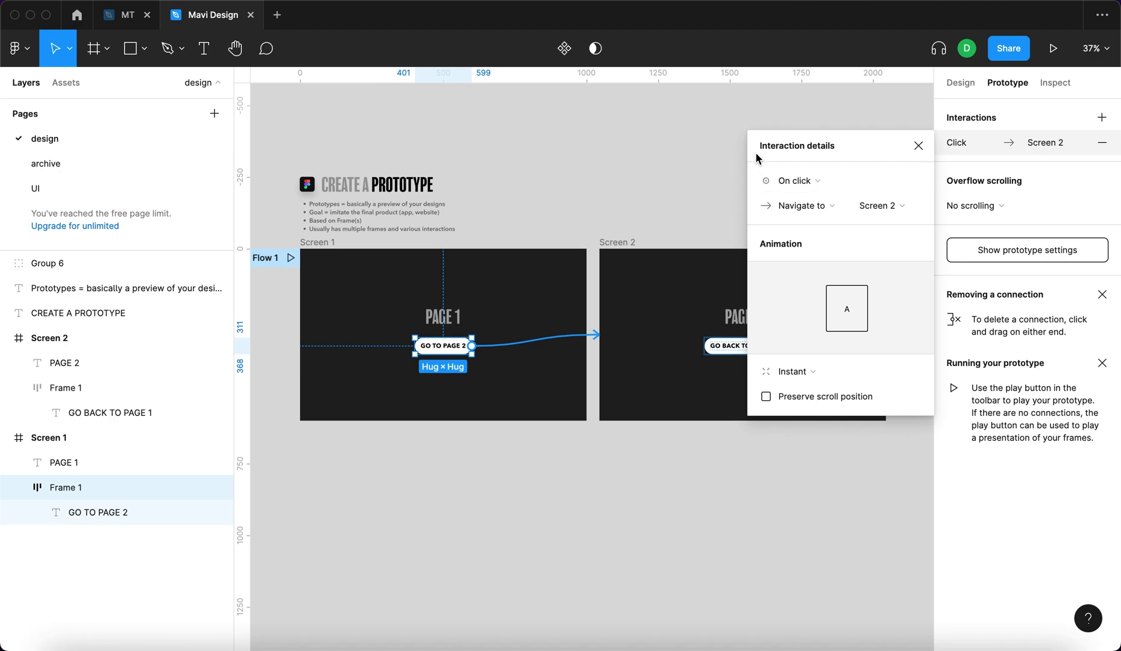
left_click(772, 188)
left_click(769, 184)
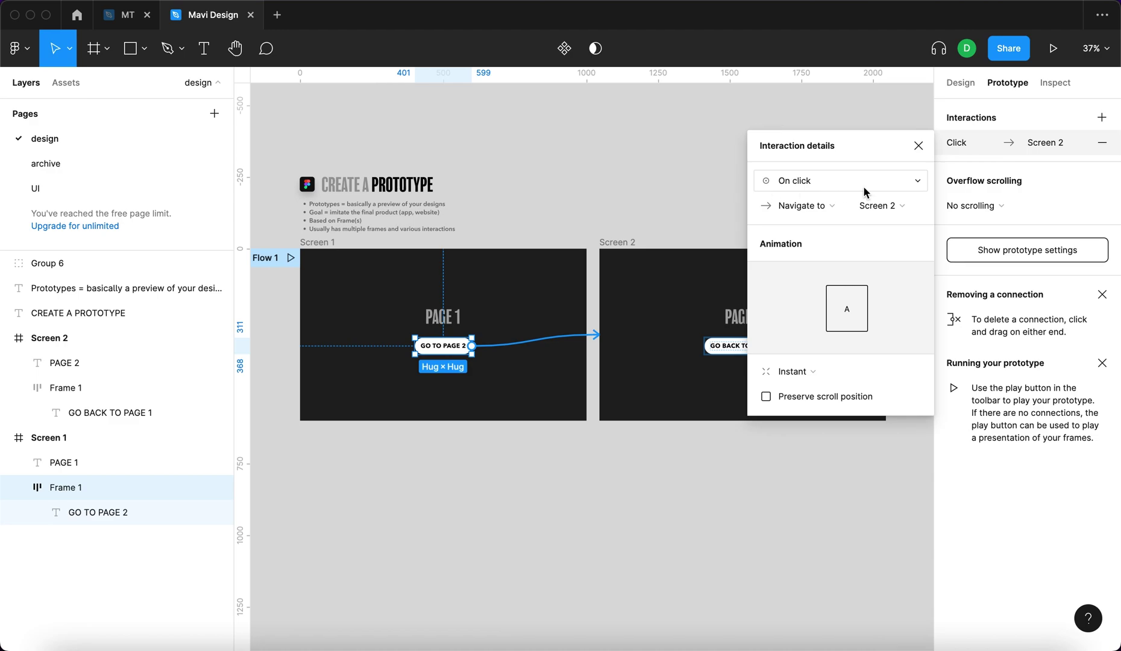
left_click(801, 205)
left_click(792, 140)
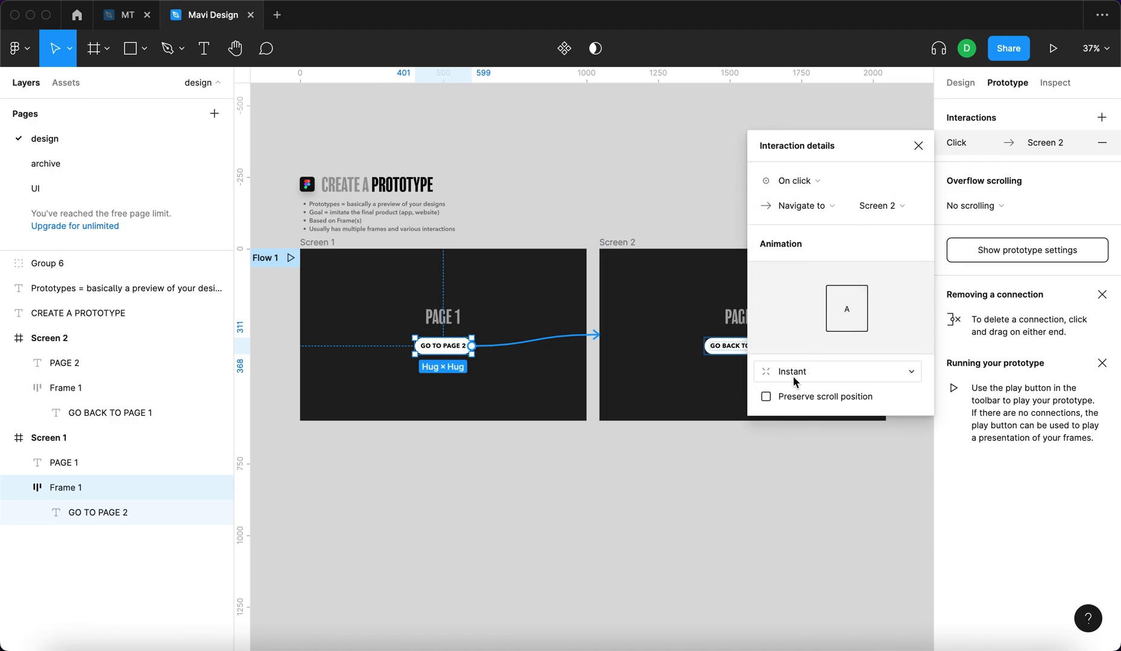
left_click(667, 194)
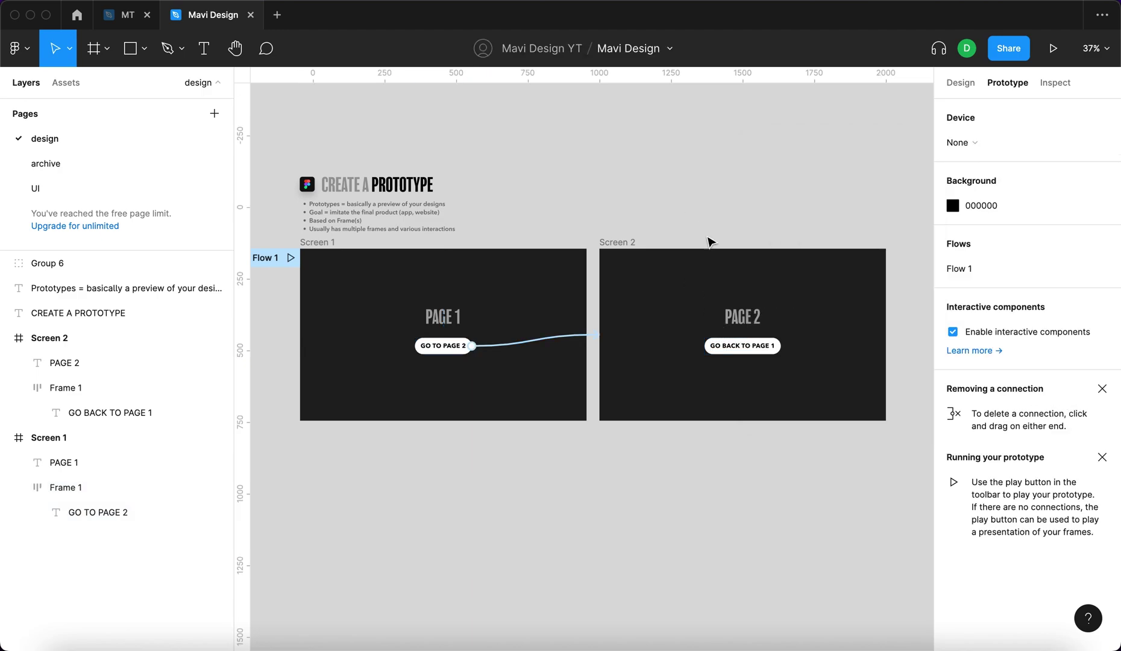
Link the GO BACK TO PAGE 1 button to Screen 1.
left_click(749, 353)
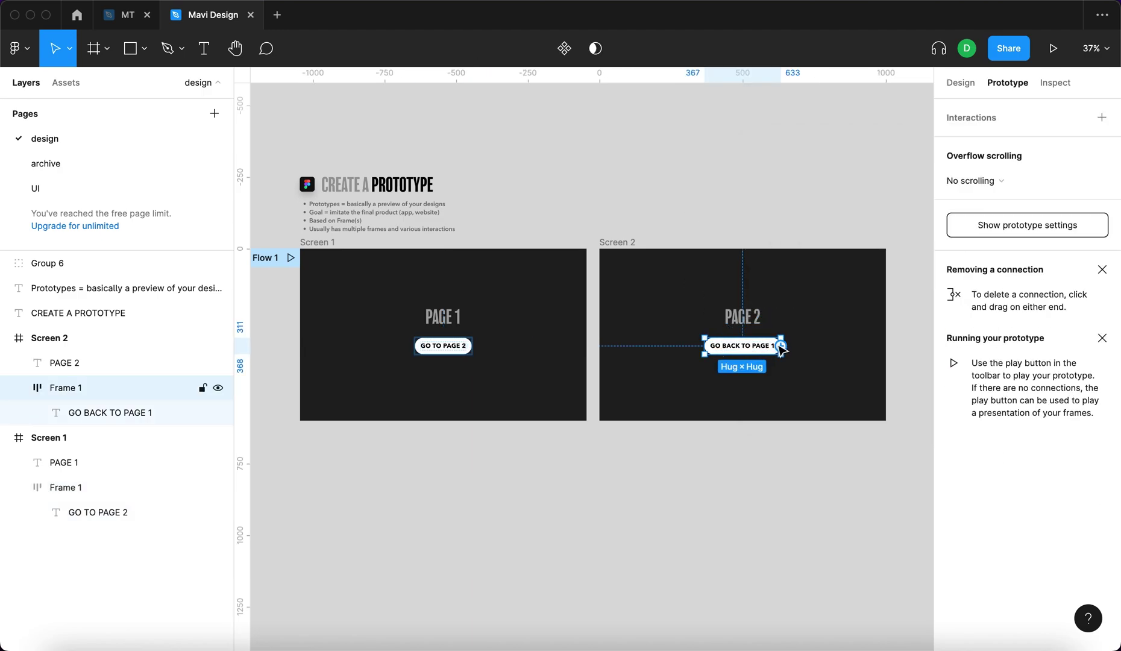
left_click_drag(780, 345, 541, 305)
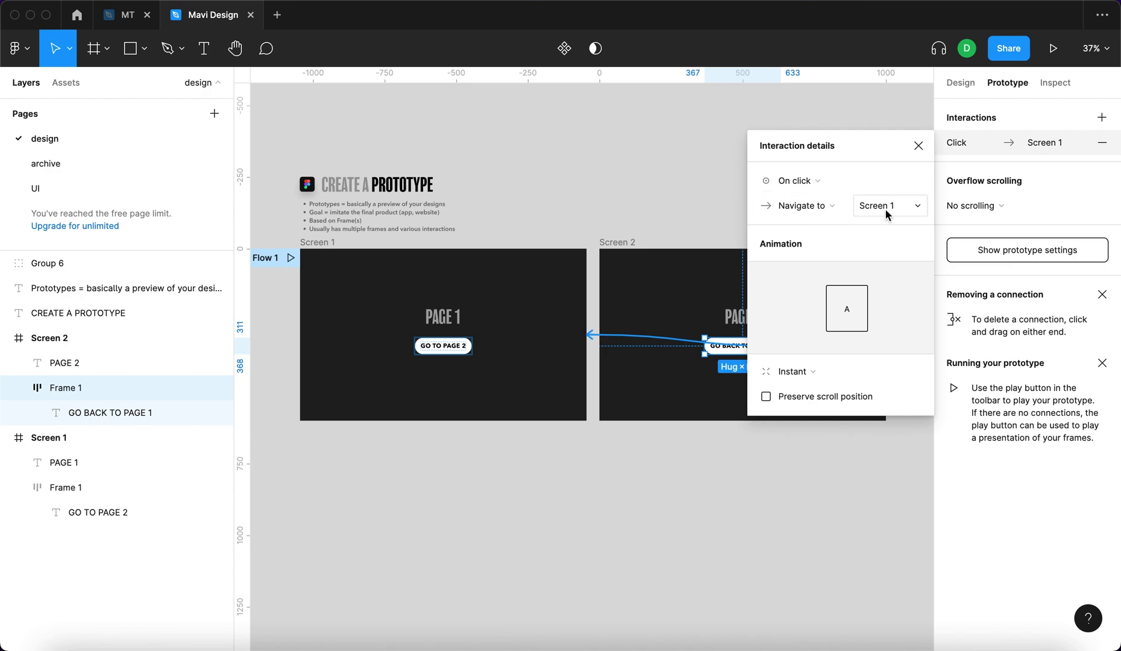
left_click(745, 475)
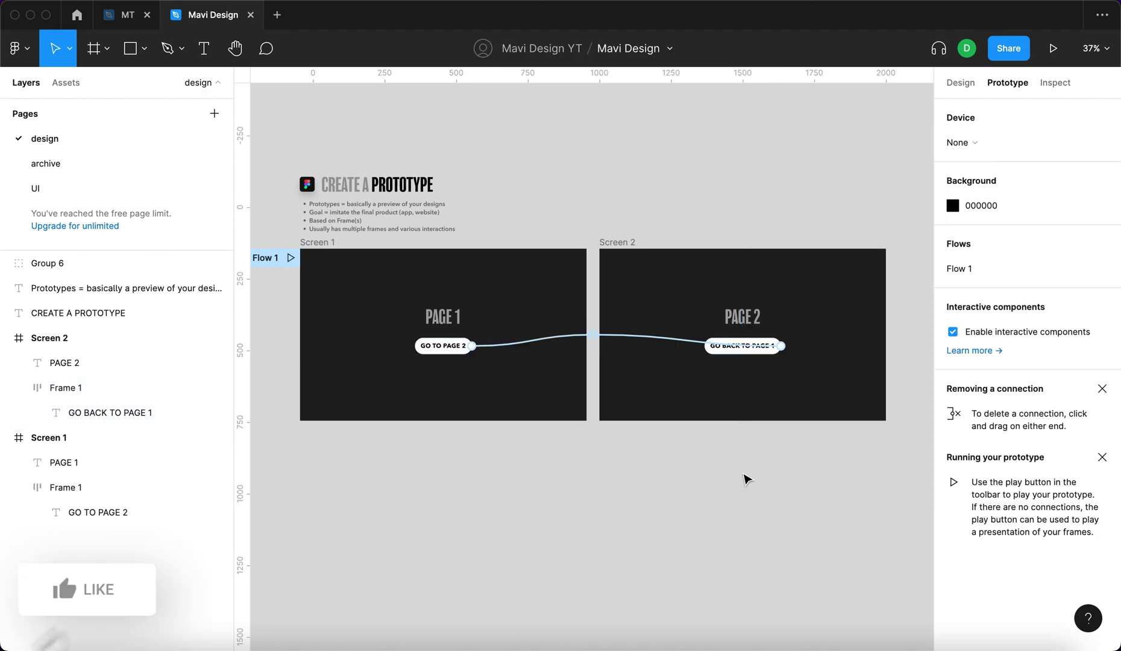
scroll(632, 422, "up", 1)
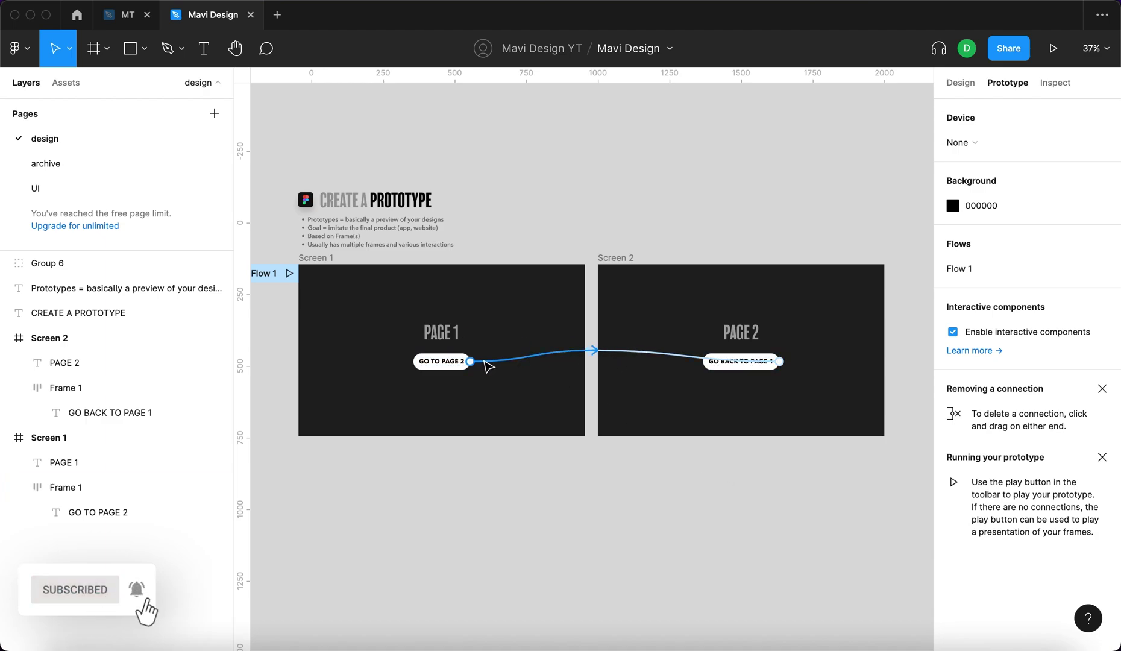
scroll(650, 233, "left", 2)
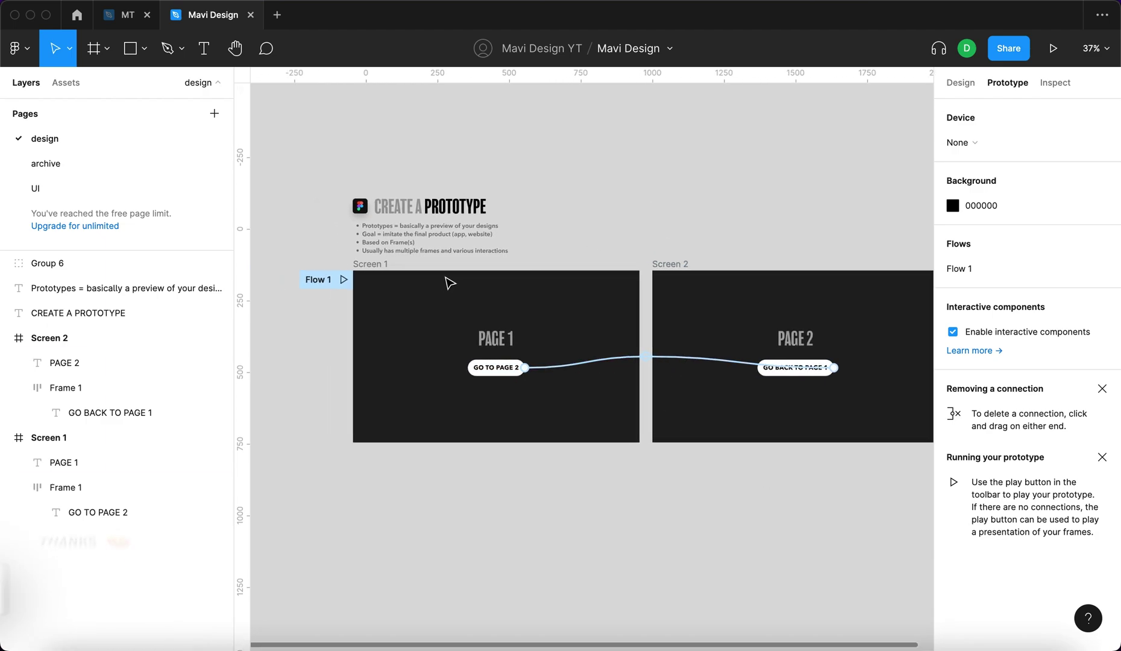
left_click(319, 282)
left_click(317, 280)
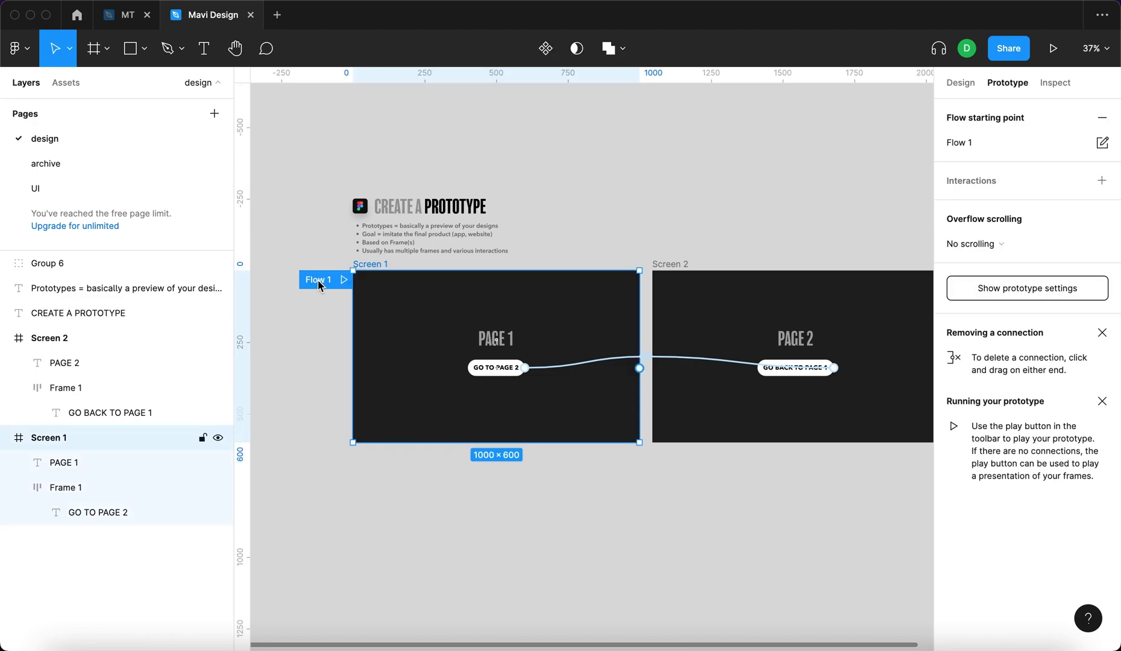
left_click(307, 234)
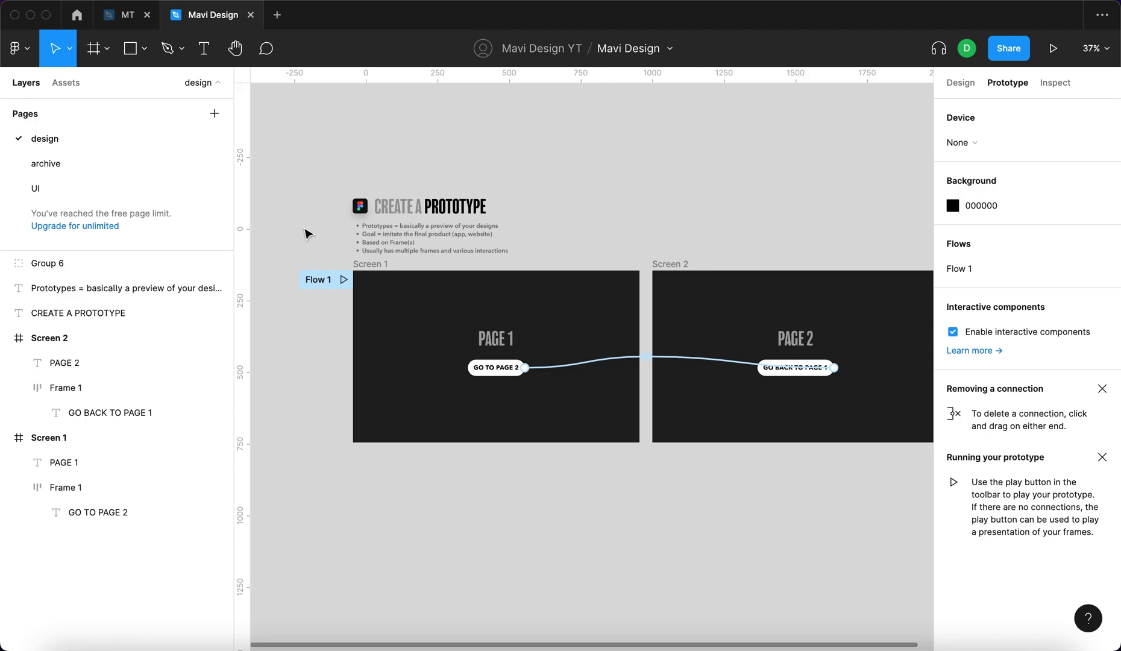
left_click(313, 282)
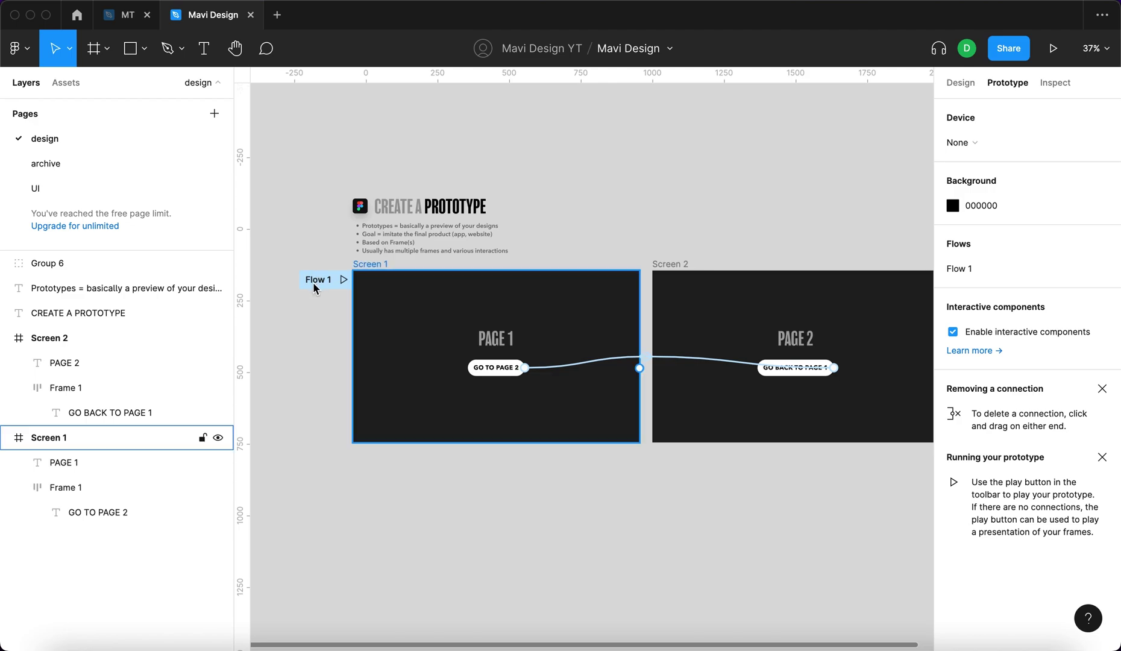
left_click(322, 213)
scroll(724, 206, "down", 1)
scroll(724, 206, "right", 1)
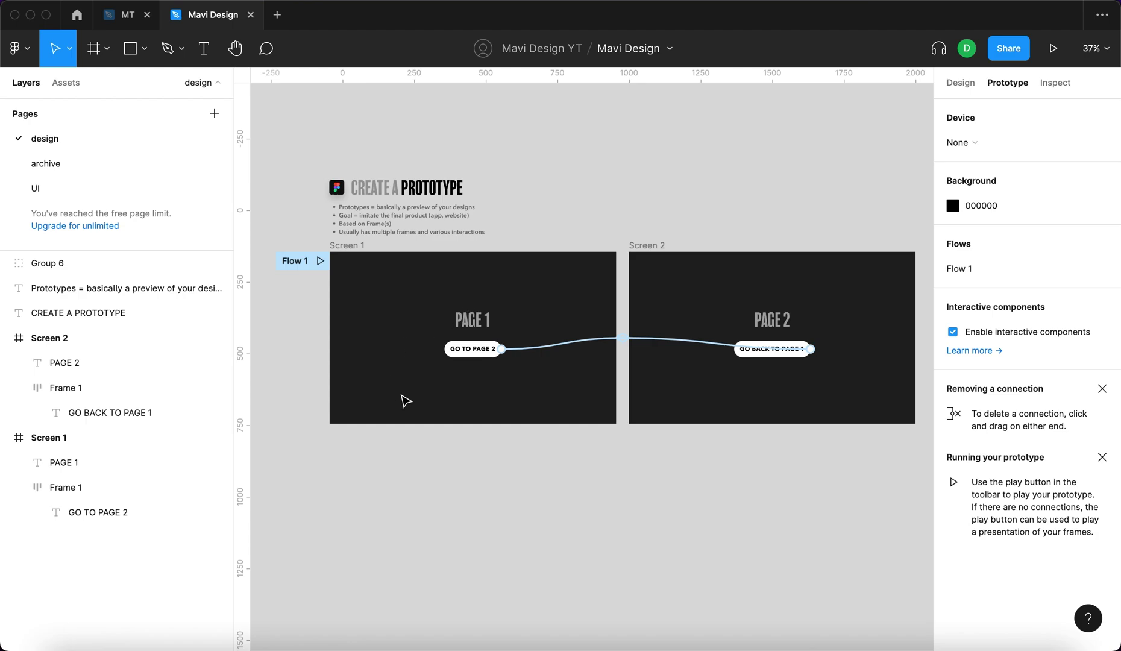
left_click(1055, 53)
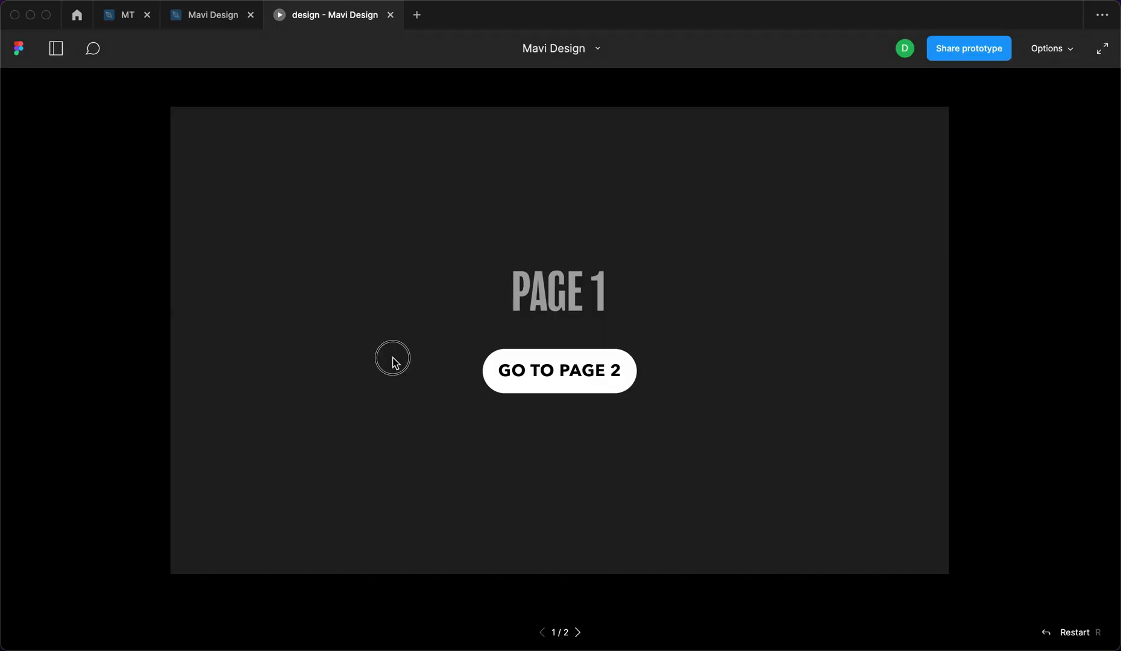
Start the presentation, go from PAGE 1 to PAGE 2 and back, and reveal the hotspots.
left_click(392, 357)
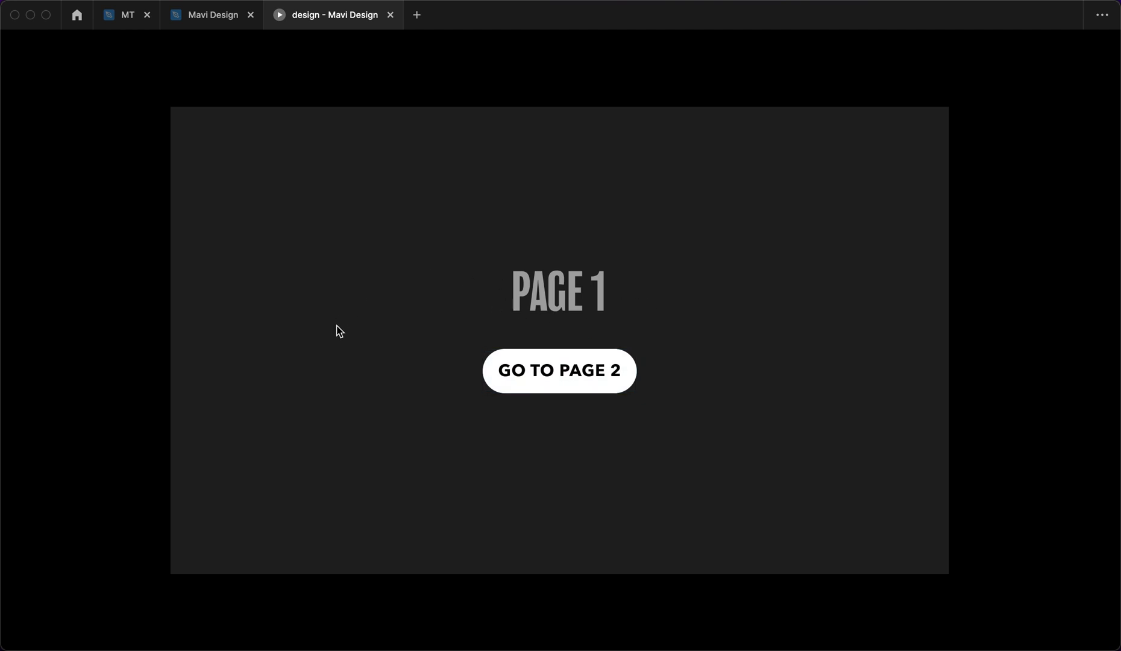
left_click(538, 393)
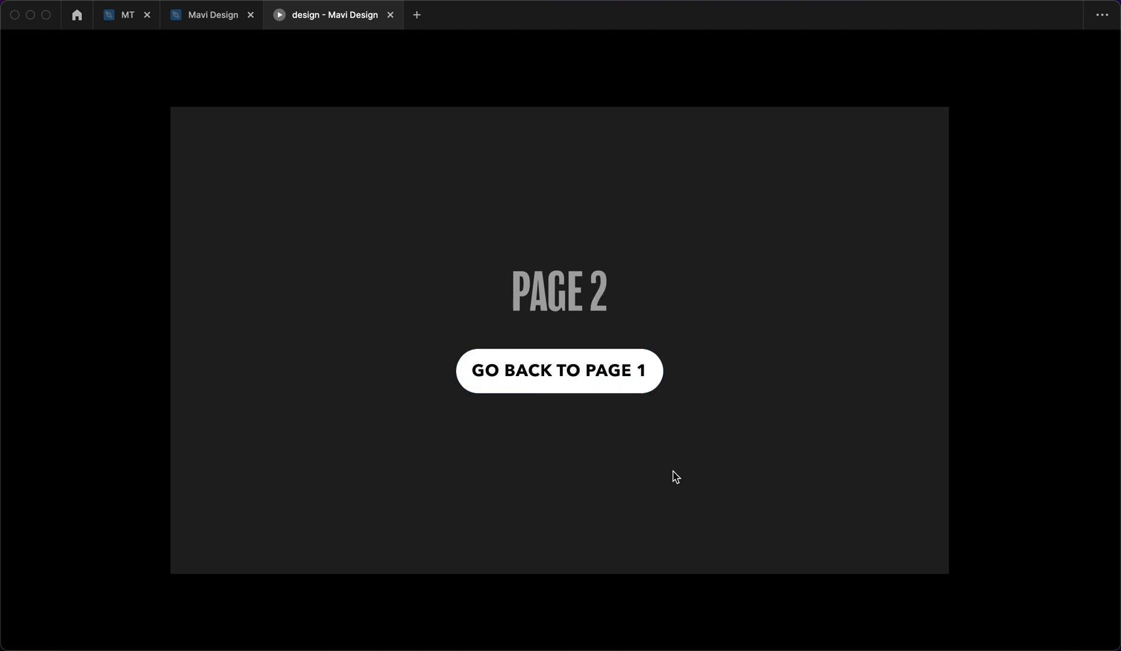
left_click(632, 388)
left_click(697, 412)
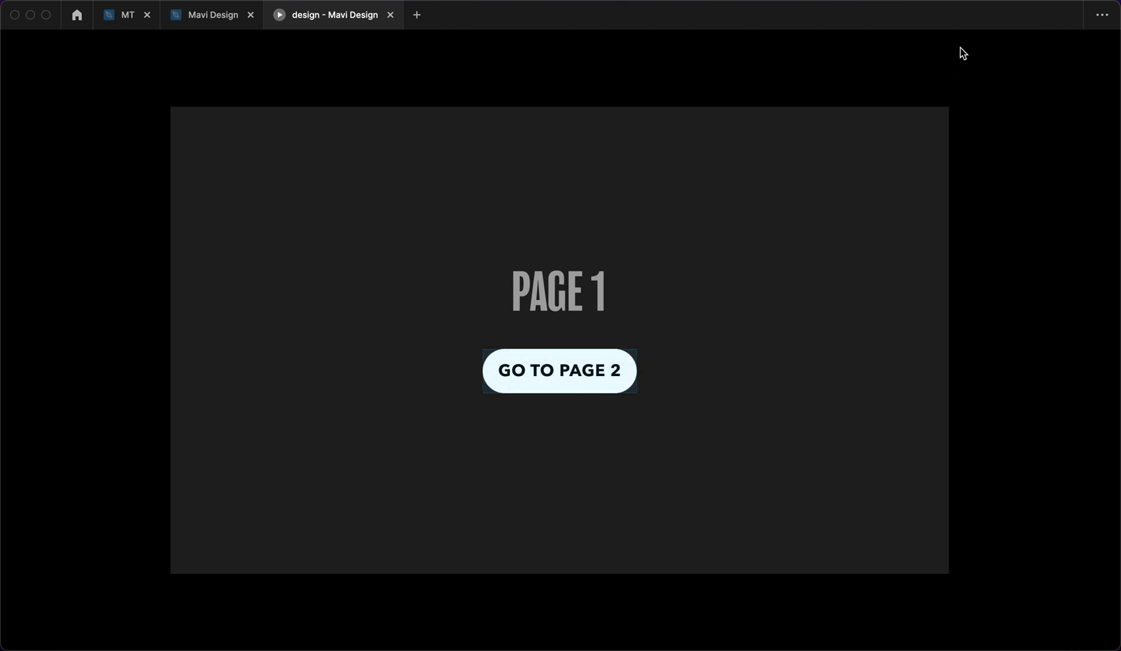
Go to PAGE 2 again, then restart the prototype from PAGE 1.
mouse_move(968, 47)
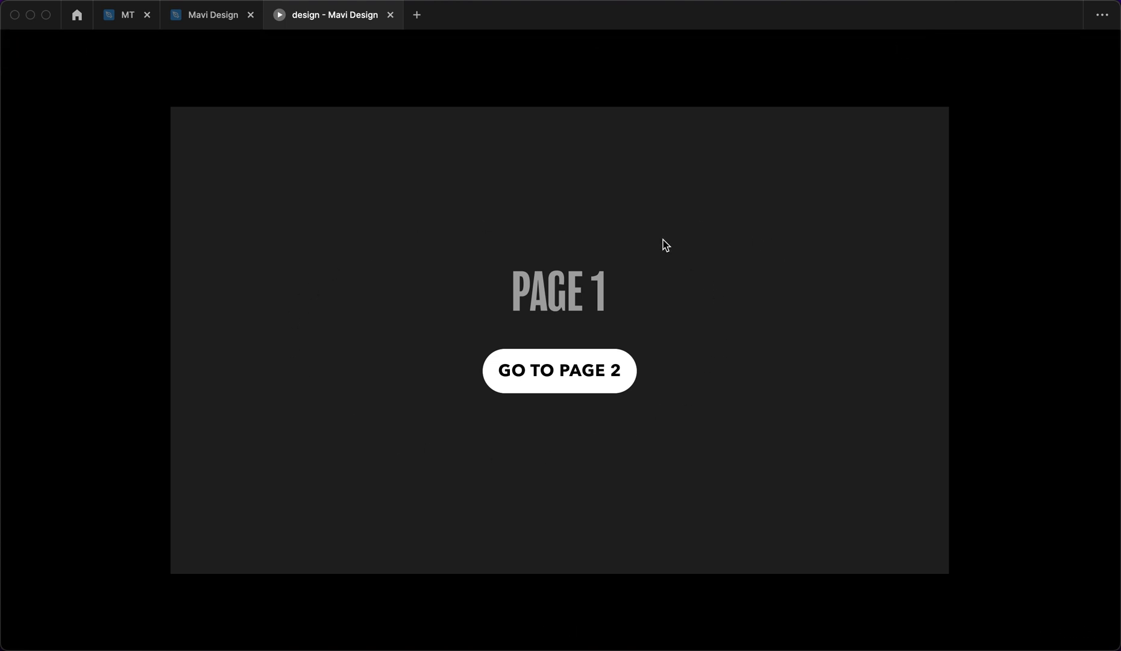
left_click(624, 372)
left_click(408, 289)
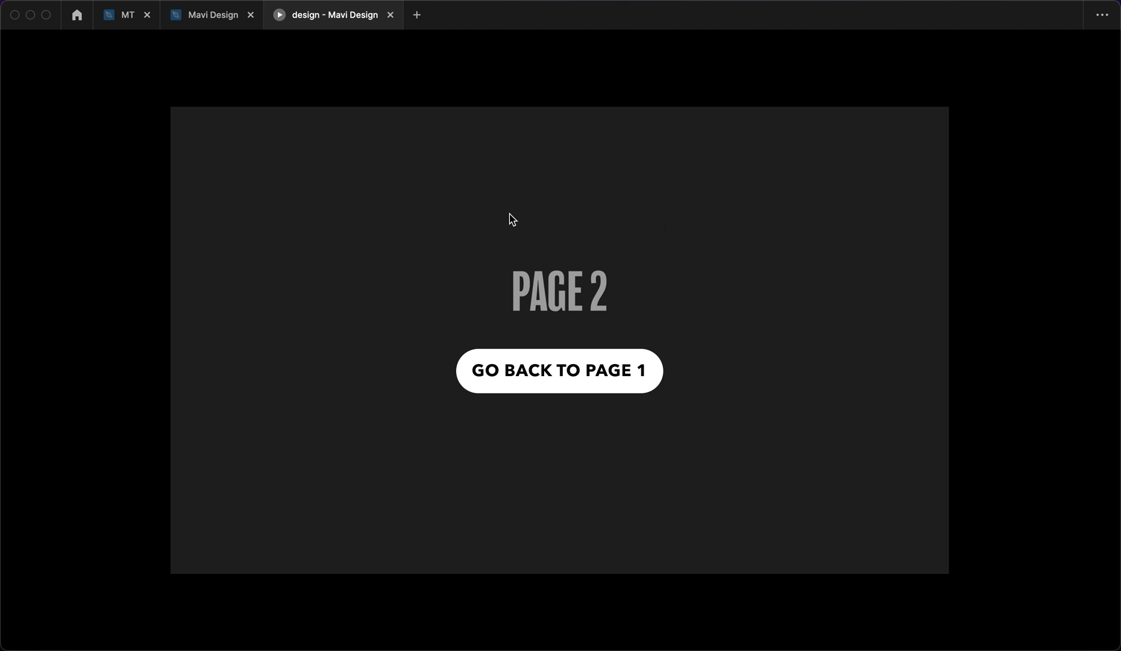
key("Left")
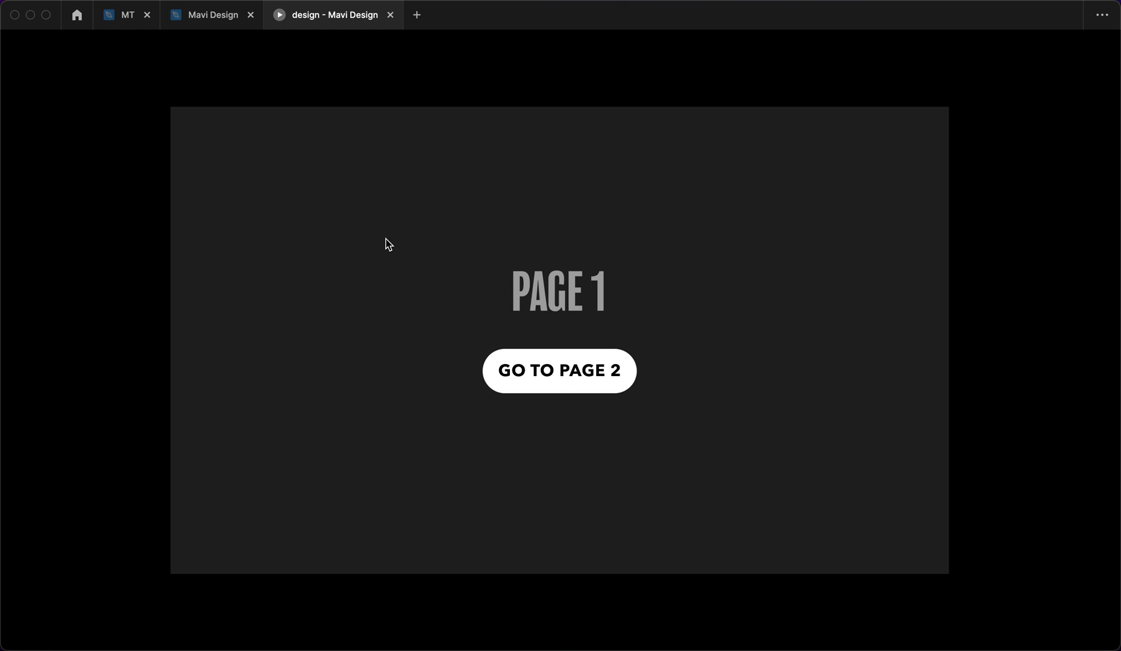
left_click(385, 239)
Go from PAGE 1 to PAGE 2 and reveal the clickable hotspot there.
left_click(571, 386)
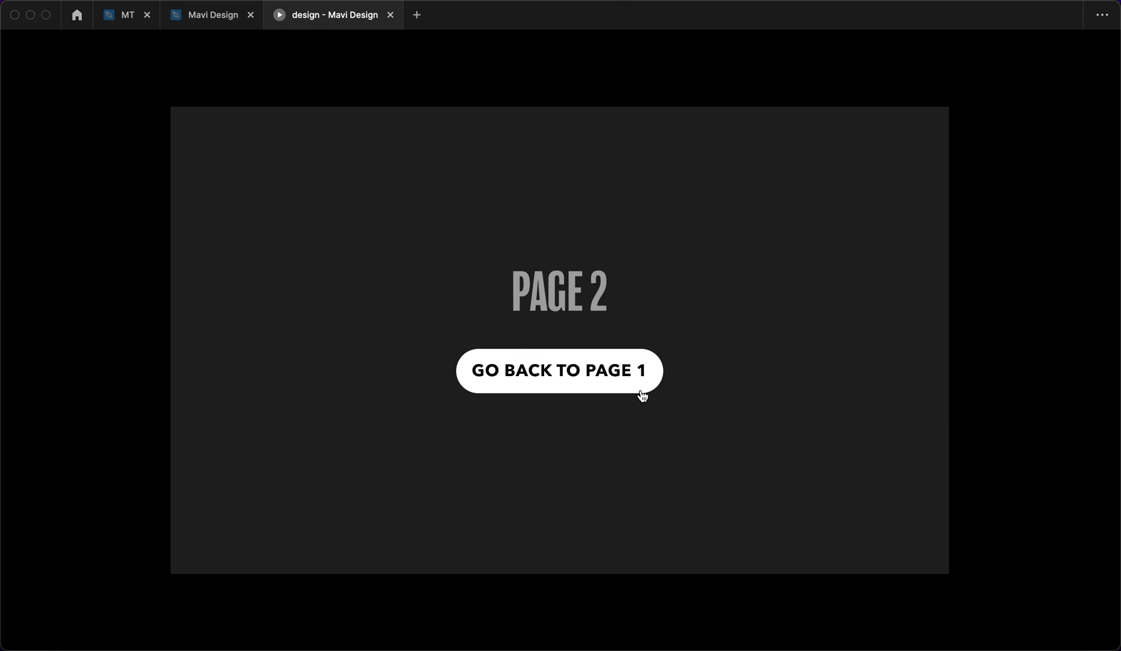
left_click(418, 451)
left_click(752, 475)
left_click(429, 233)
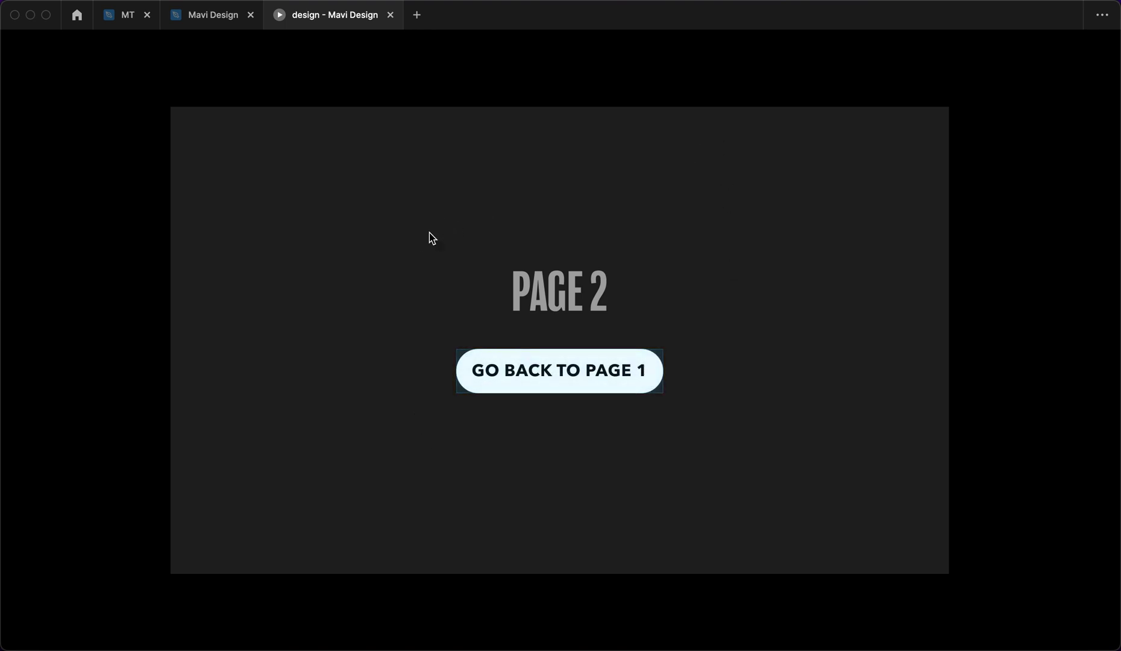
left_click(470, 468)
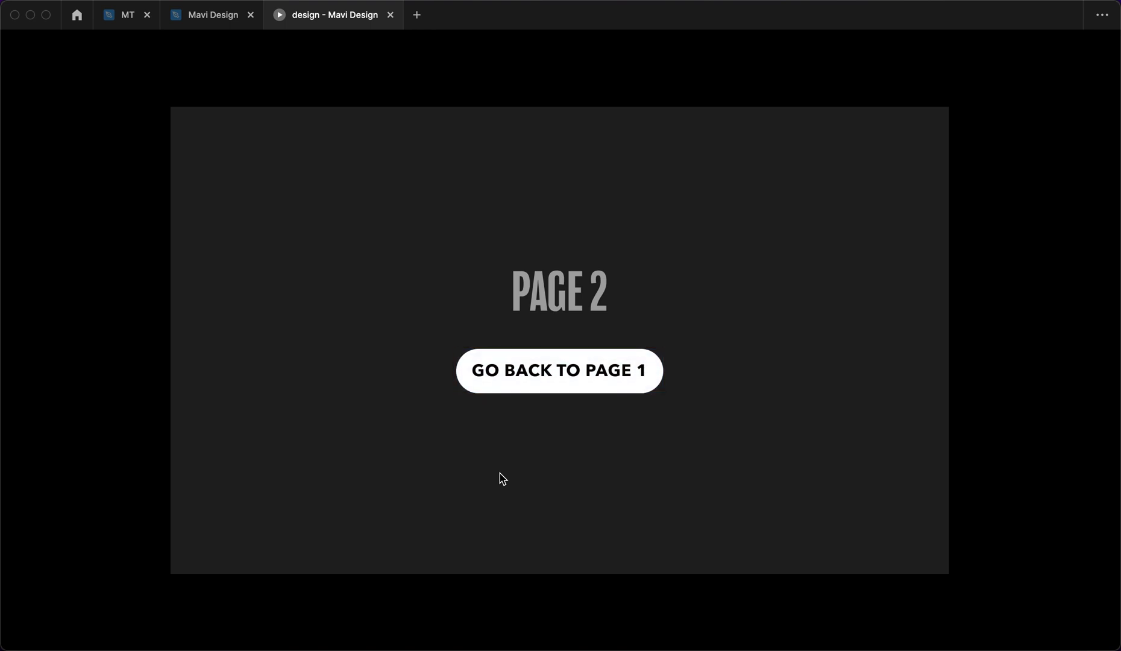
Restart from PAGE 1, go to PAGE 2, then return to the design editor.
key("r")
left_click(524, 447)
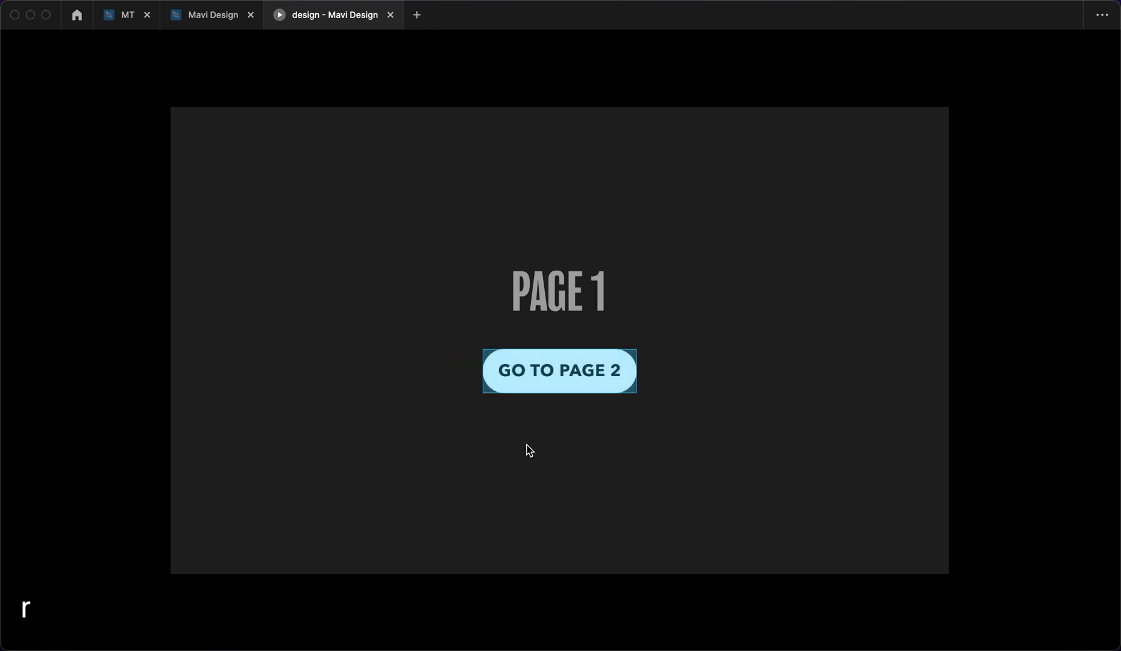
left_click(546, 385)
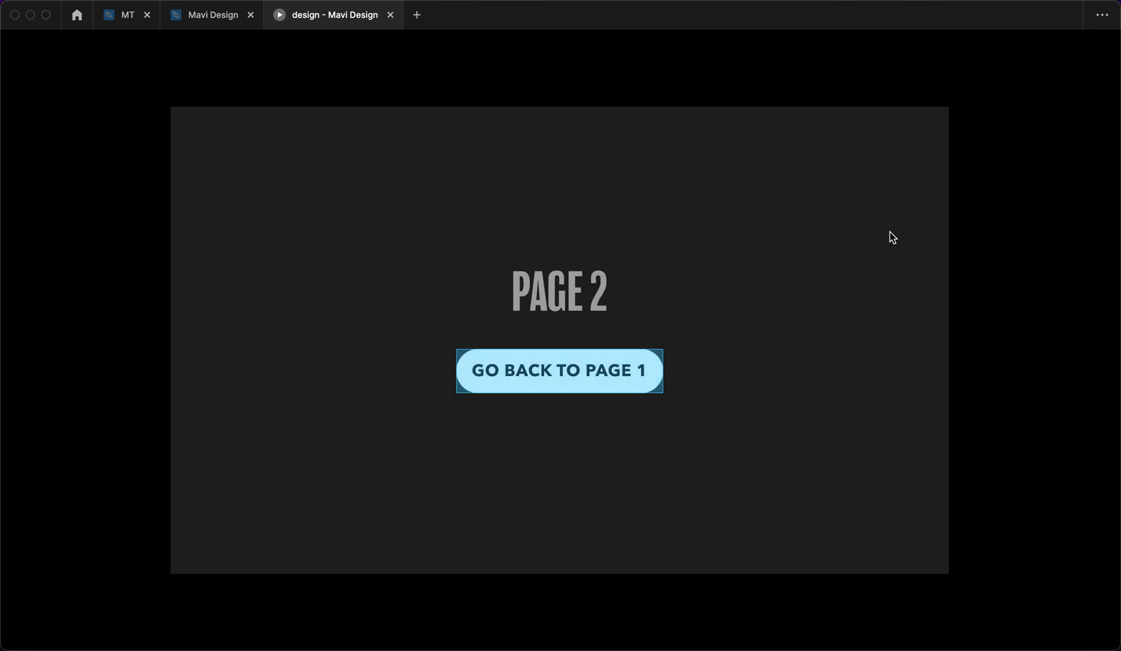
mouse_move(655, 17)
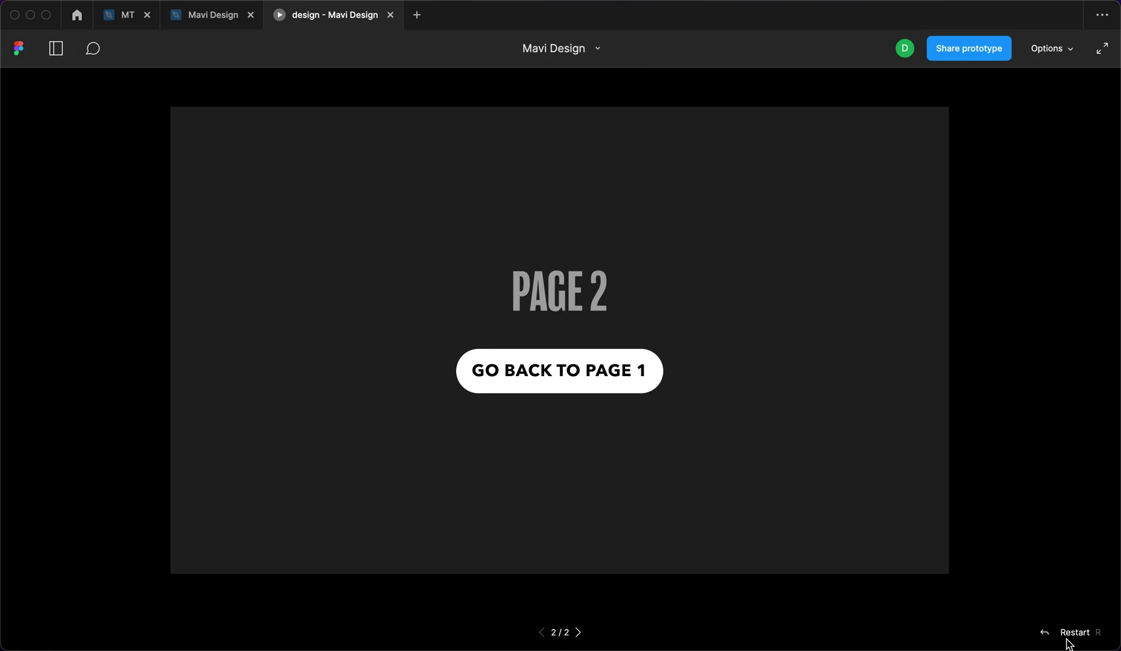
key("ctrl+shift+Tab")
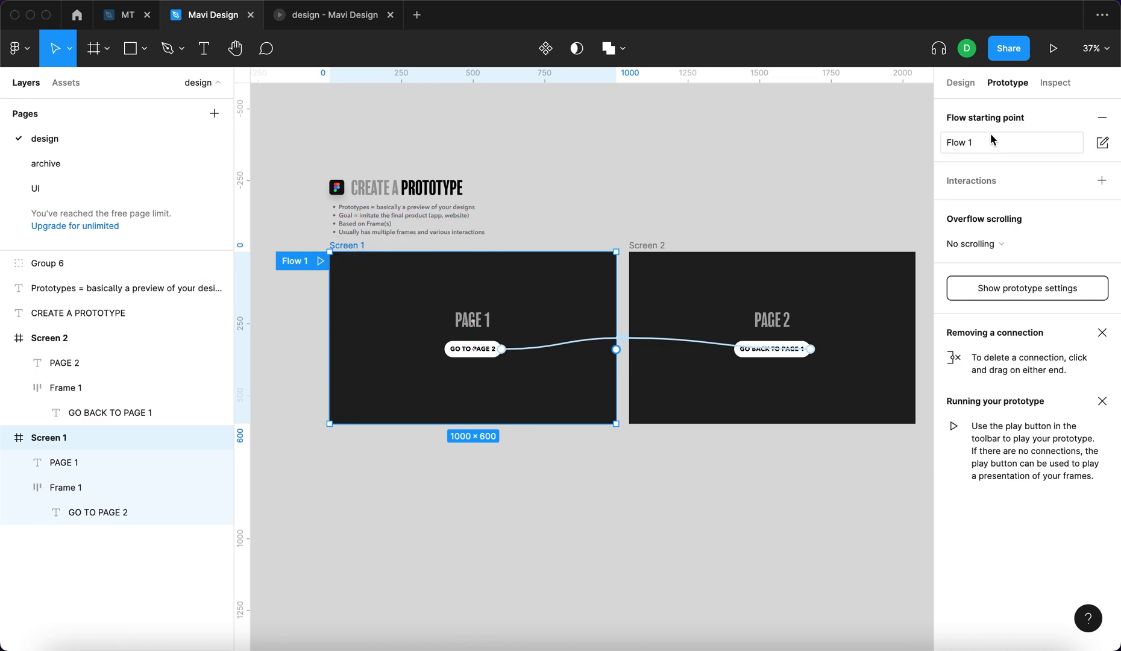
Move the flow starting point from Screen 1 to Screen 2, close the old preview, and replay.
left_click(1098, 118)
left_click(661, 246)
left_click(1101, 117)
left_click(726, 182)
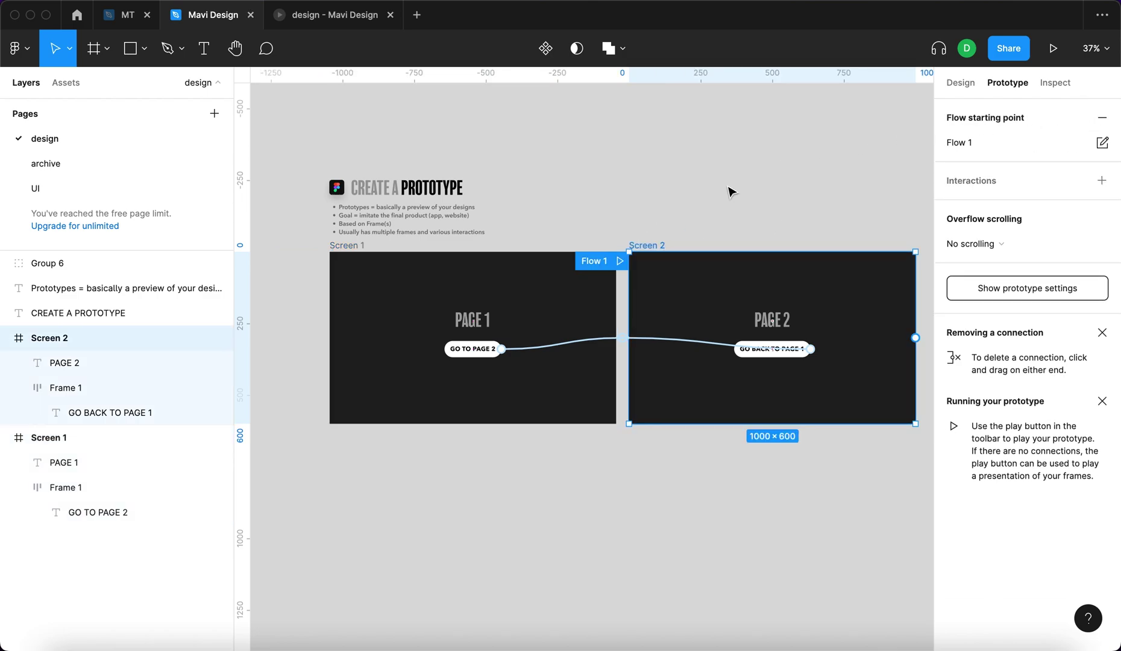
left_click(389, 15)
left_click(1053, 48)
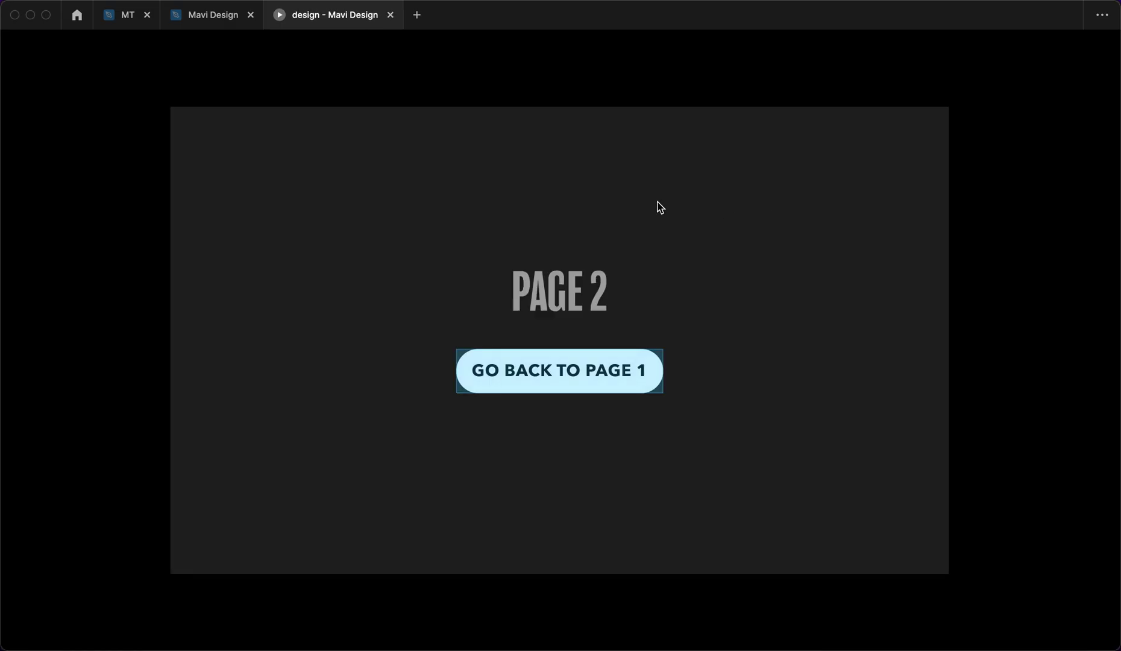
Close the presentation tab with Cmd+W.
key("super+w")
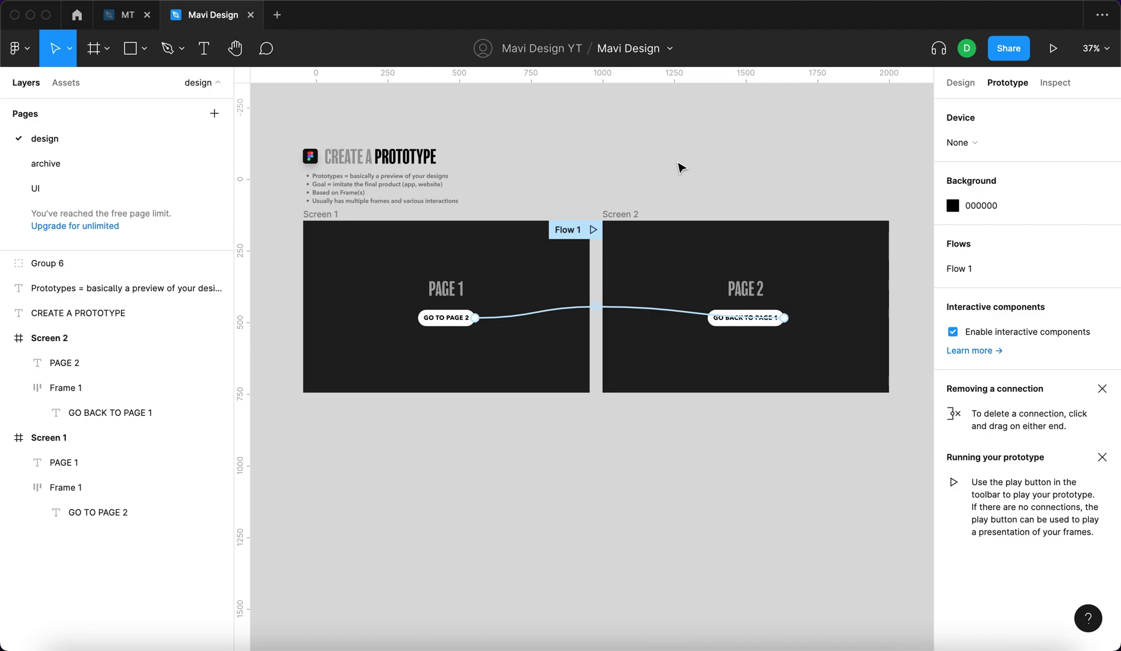
scroll(650, 150, "down", 1)
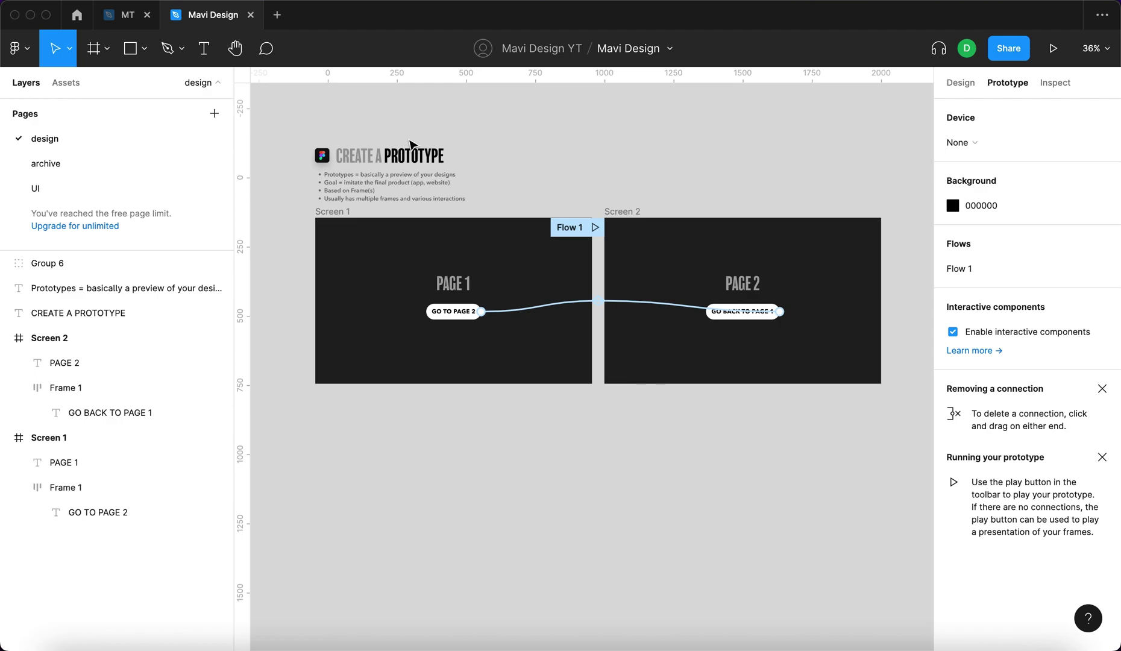
scroll(410, 145, "up", 5)
scroll(411, 143, "left", 3)
left_click(430, 147)
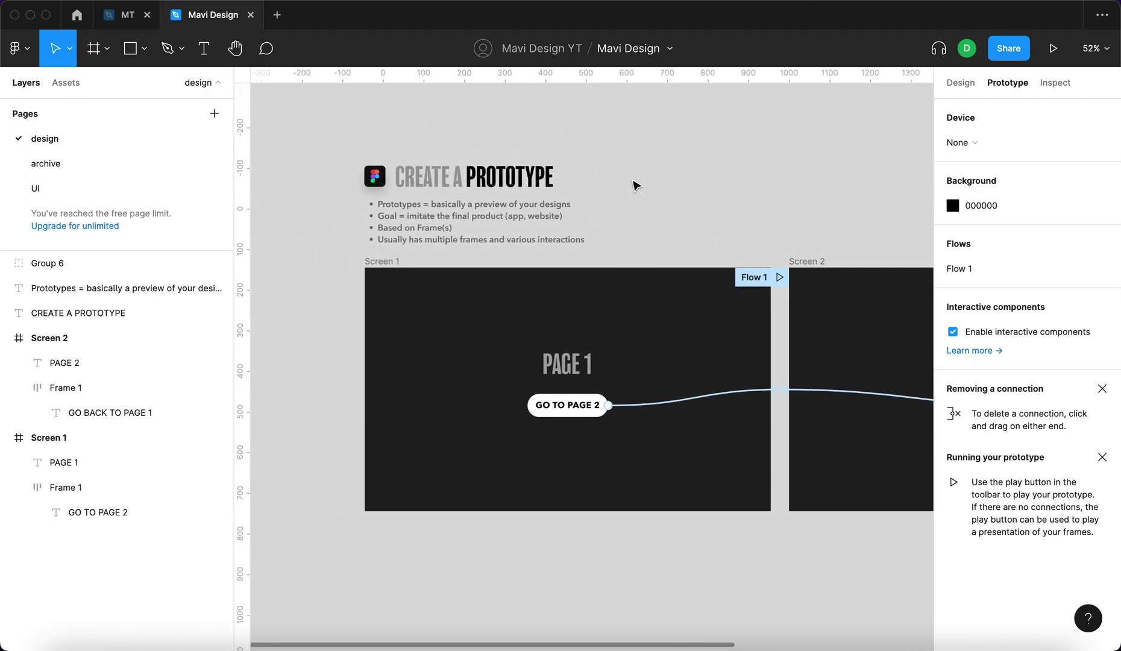